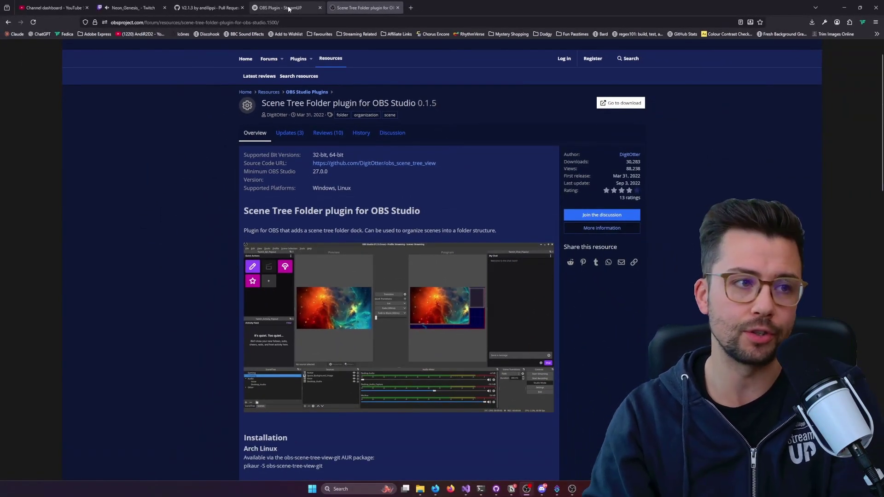
# Switch the browser to the 'OBS Plugin - StreamUP' page with its free download and features list.
pyautogui.click(289, 9)
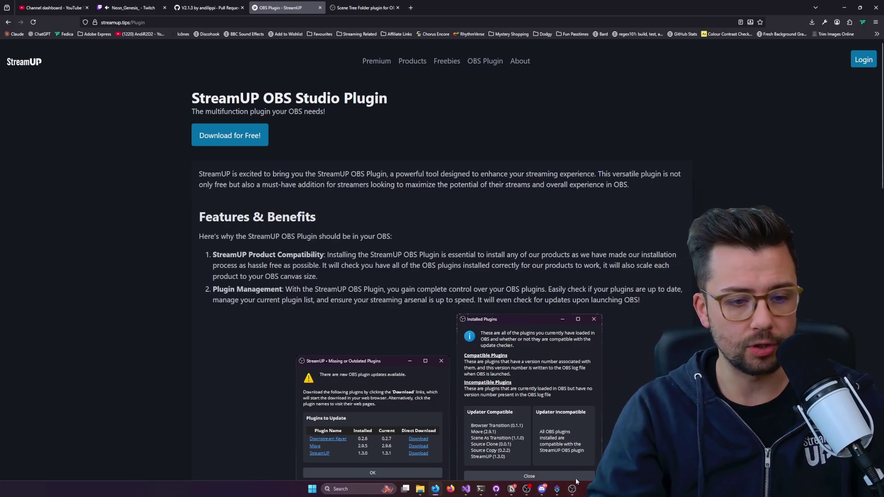
# Open File Explorer on the portable OBS (No Plugins) folder on Internal SSD (D:).
pyautogui.click(420, 489)
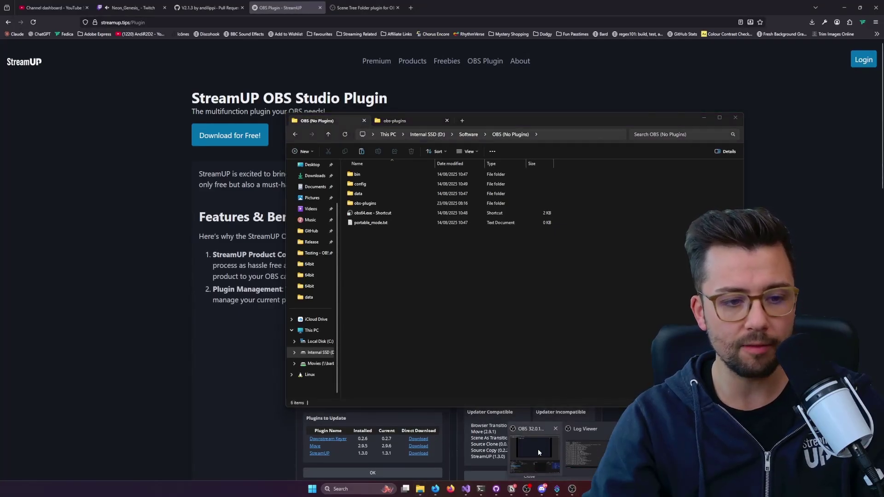
# Bring OBS forward and toggle the StreamUP Scenes Organiser (Main) dock back on from the Docks menu.
pyautogui.click(537, 449)
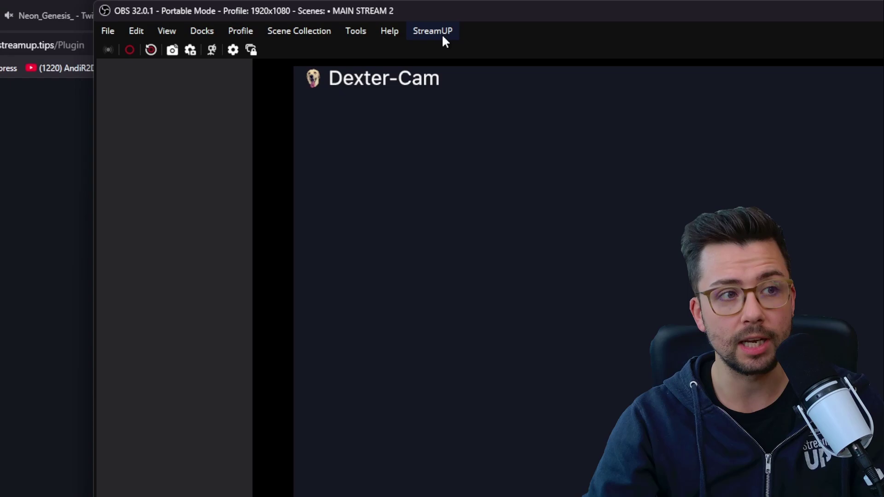
pyautogui.click(323, 16)
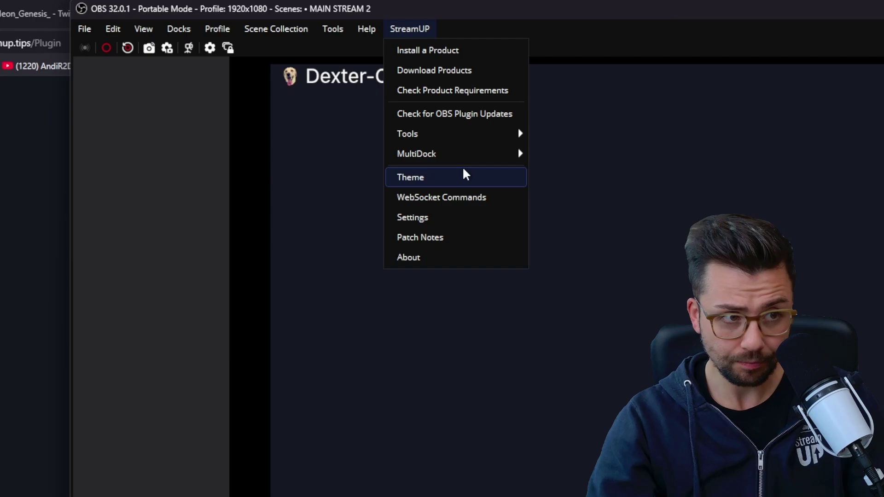
pyautogui.moveTo(458, 156)
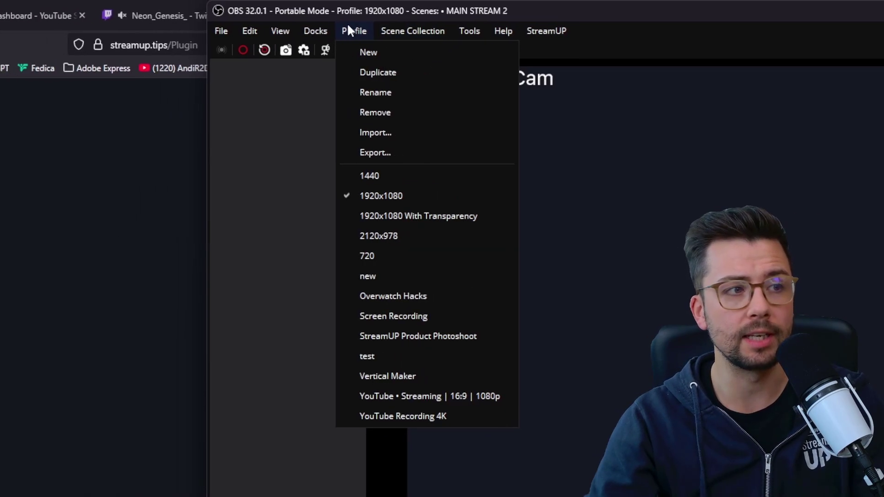
pyautogui.moveTo(179, 29)
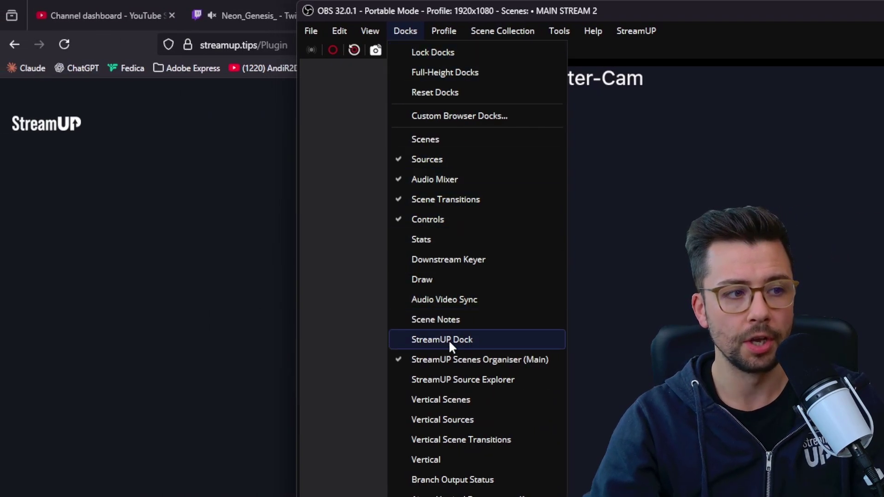
pyautogui.click(515, 357)
pyautogui.click(405, 31)
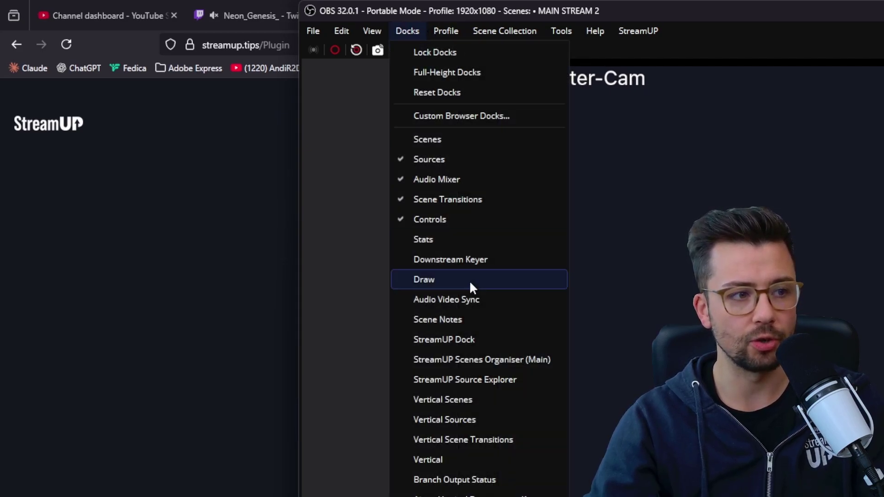
pyautogui.click(493, 359)
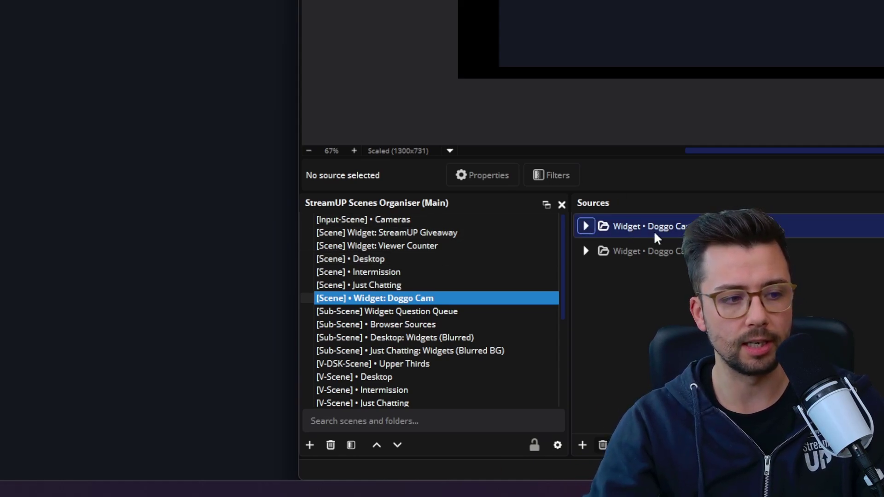
# Select the Just Chatting: Widgets (Blurred BG) scene and choose Add Folder from the organiser's + menu.
pyautogui.scroll(-4, 454, 295)
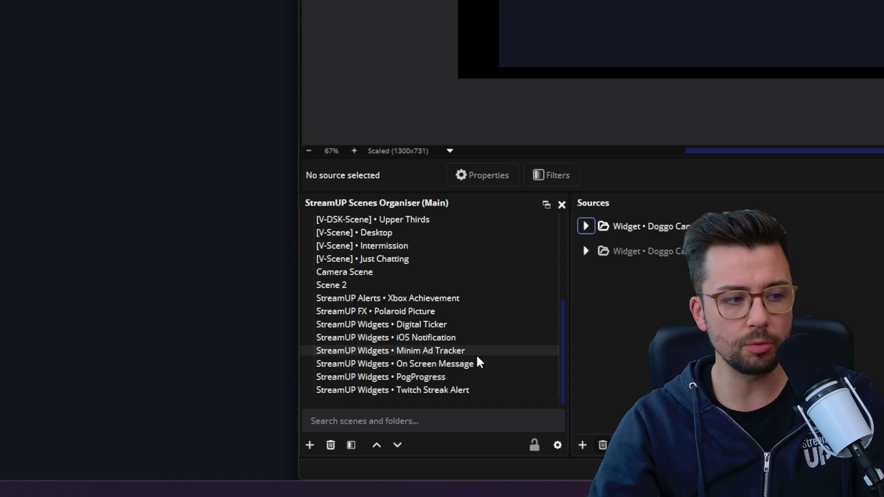
pyautogui.click(310, 452)
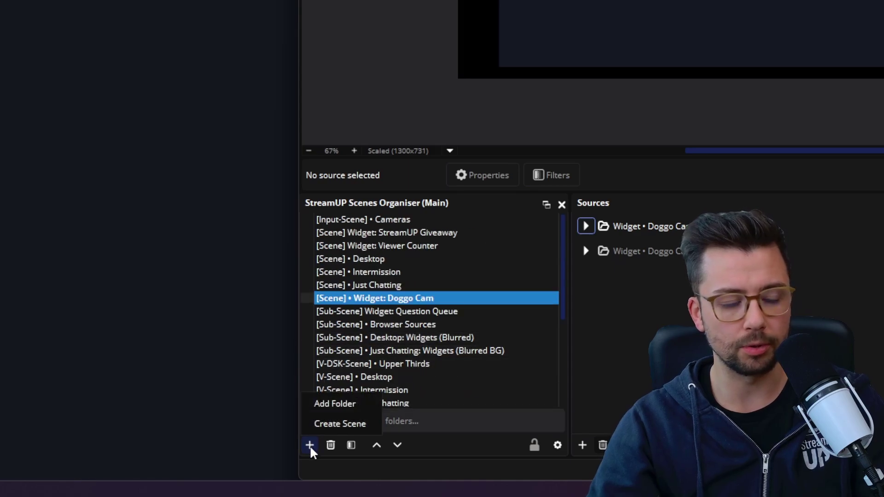
pyautogui.click(366, 363)
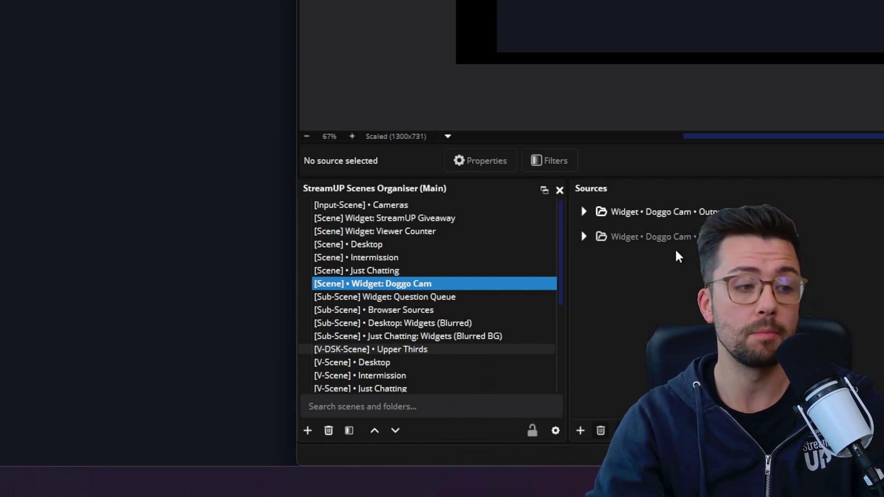
pyautogui.rightClick(408, 290)
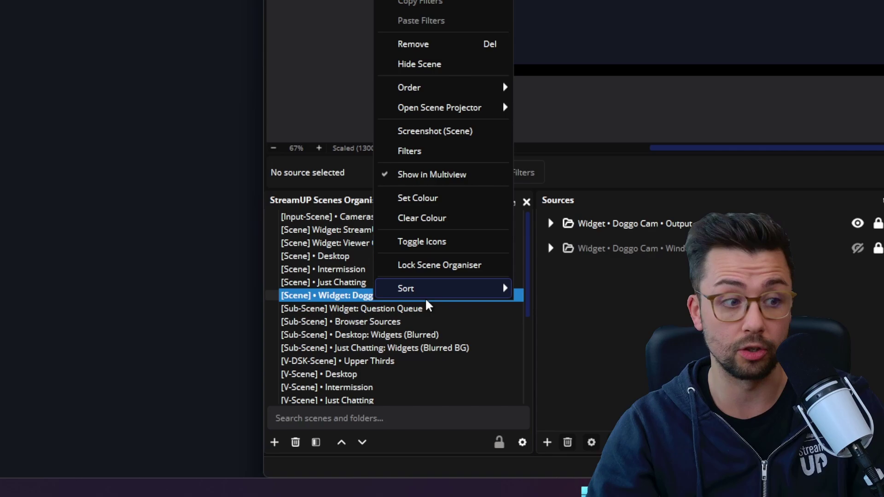
pyautogui.click(343, 355)
pyautogui.click(343, 349)
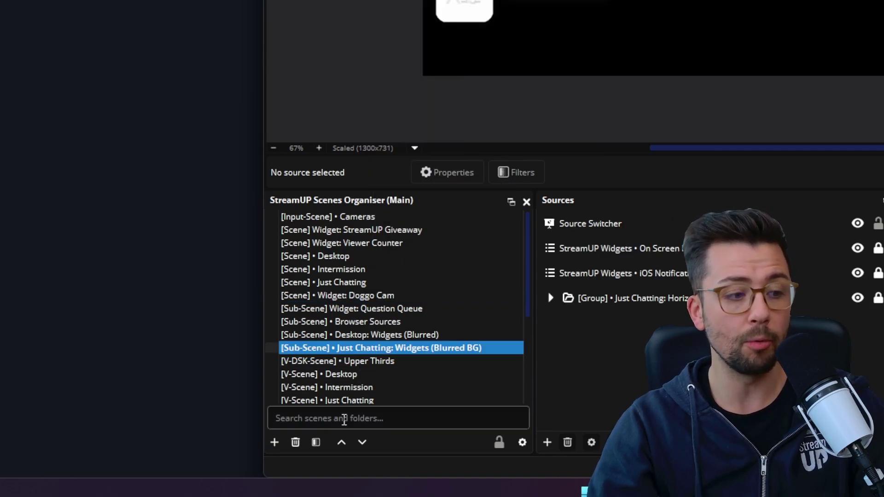
pyautogui.click(275, 442)
pyautogui.click(301, 402)
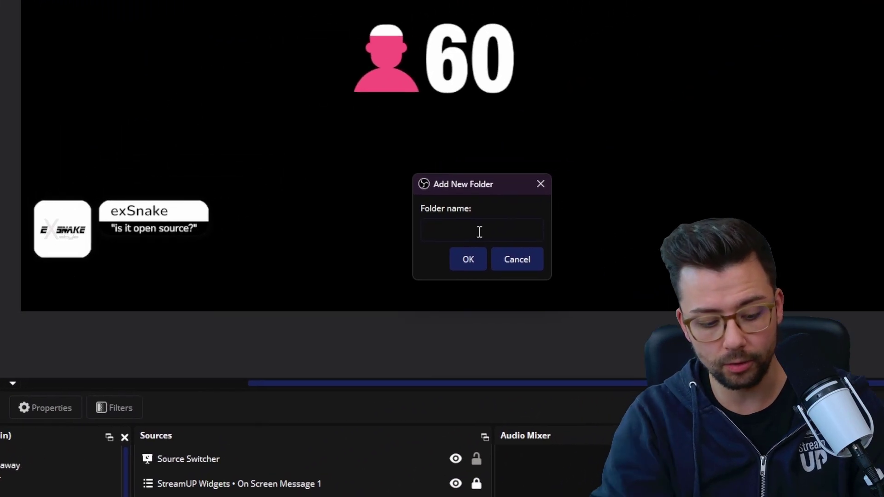
# Name the new folder Folder1 and move the Cameras and Desktop scenes into it.
pyautogui.write('Folder1')
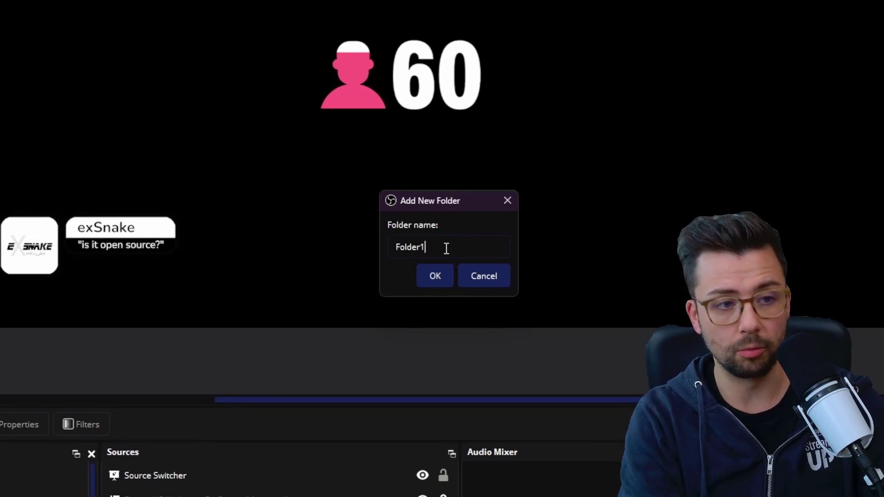
pyautogui.press('Return')
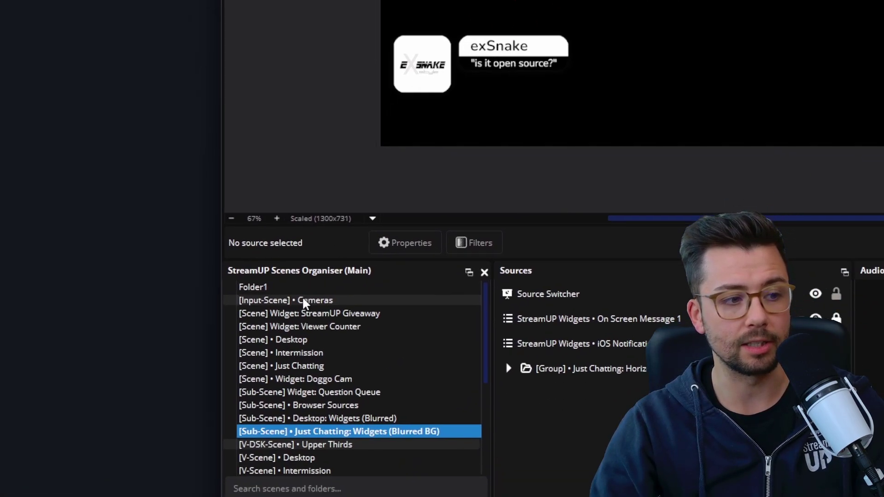
pyautogui.moveTo(304, 303); pyautogui.dragTo(270, 295)
pyautogui.moveTo(349, 290); pyautogui.dragTo(343, 246)
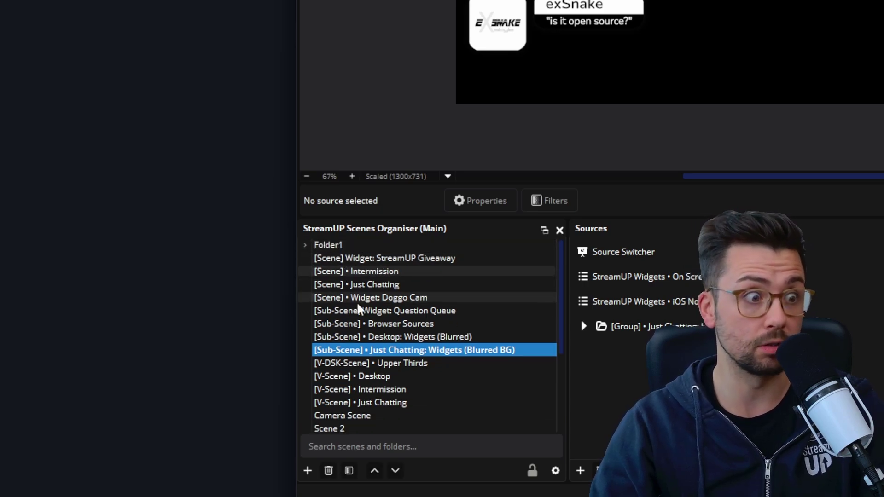
# Add 'another folder' and move the Question Queue and Browser Sources scenes into it.
pyautogui.rightClick(363, 341)
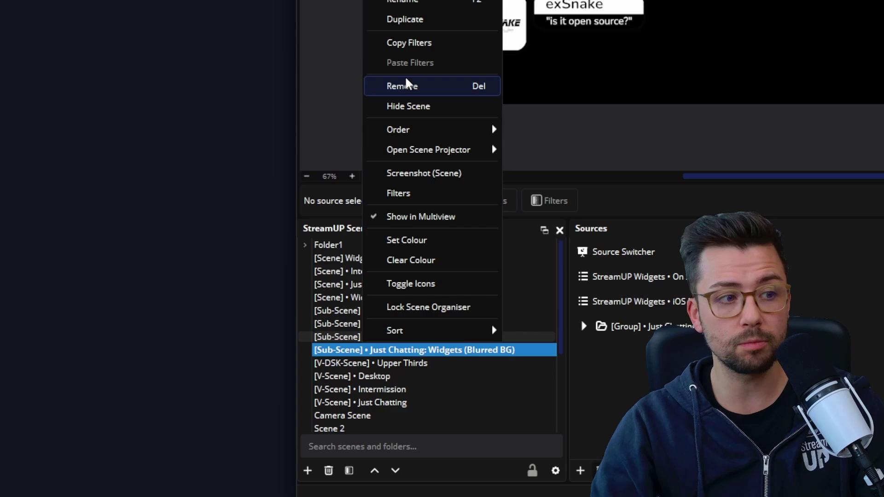
pyautogui.click(307, 471)
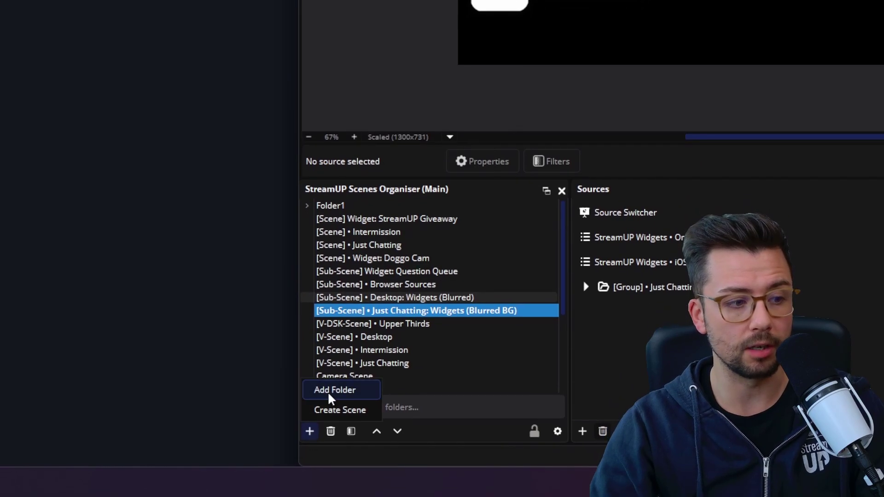
pyautogui.click(332, 408)
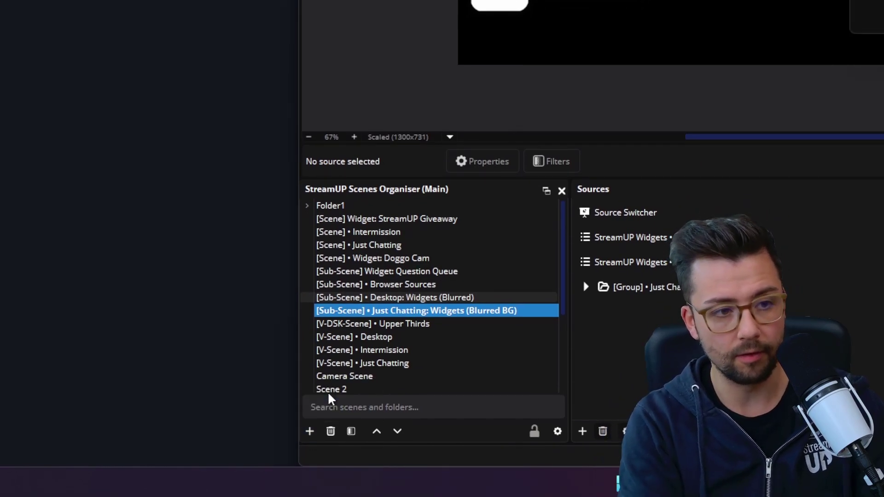
pyautogui.scroll(1, 330, 391)
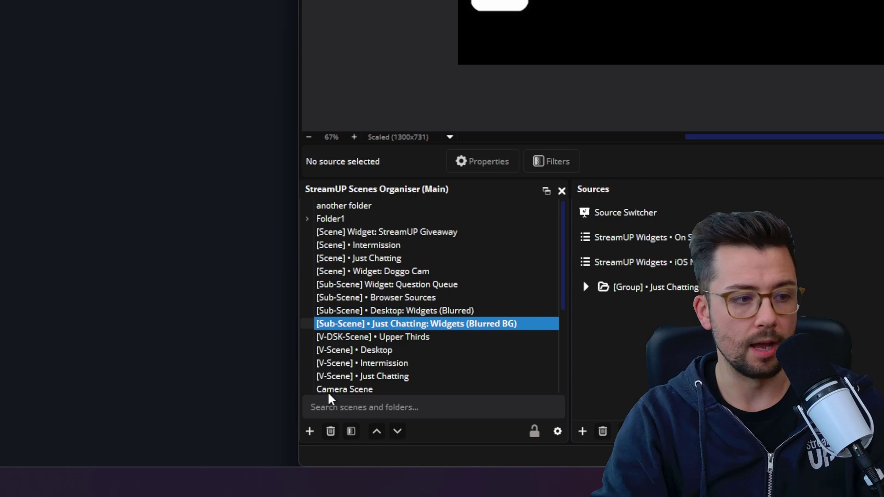
pyautogui.moveTo(365, 285); pyautogui.dragTo(358, 207)
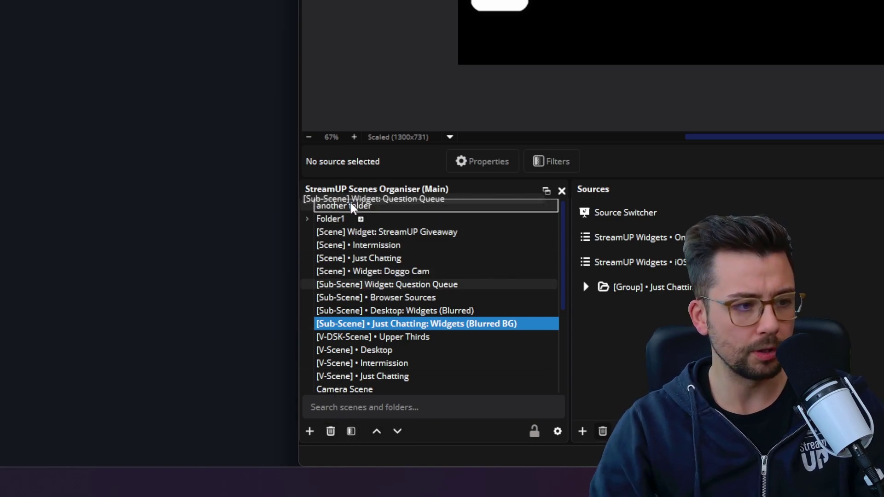
pyautogui.moveTo(375, 284); pyautogui.dragTo(368, 207)
pyautogui.rightClick(380, 342)
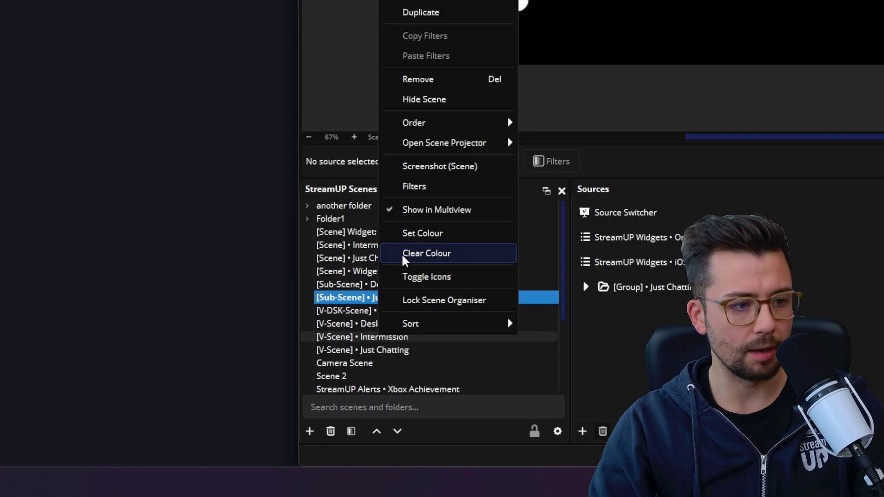
pyautogui.click(307, 220)
pyautogui.rightClick(358, 232)
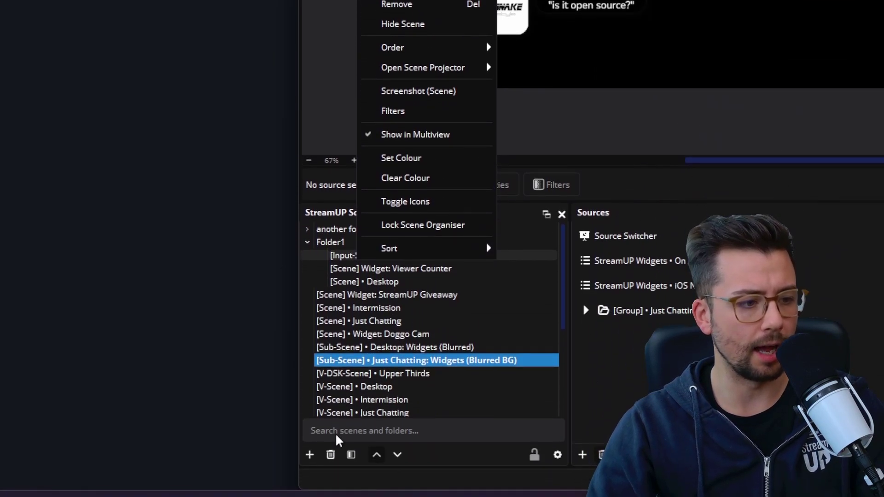
# Create 'folder 2', nest it inside Folder1, and move the Viewer Counter scene into it.
pyautogui.click(310, 455)
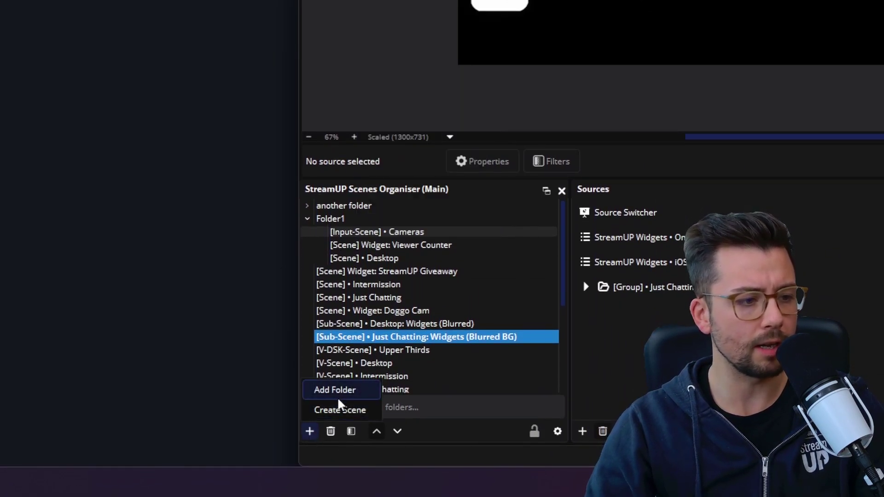
pyautogui.click(339, 392)
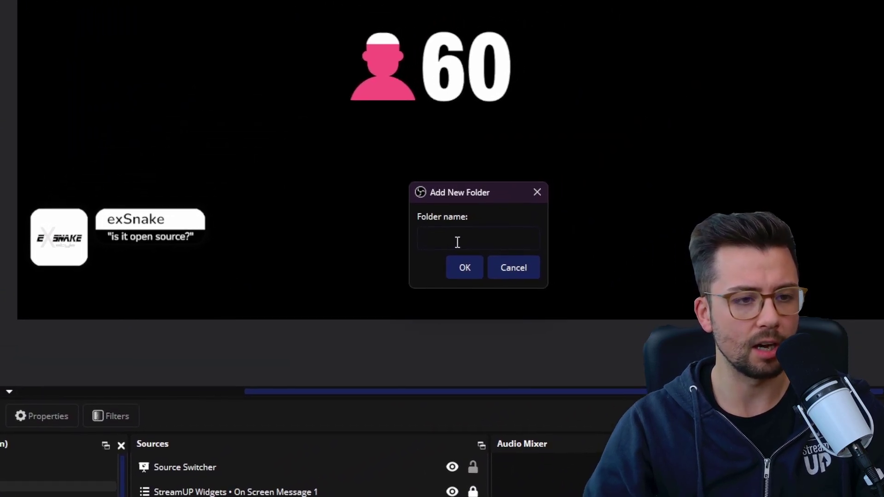
pyautogui.write('folder 2')
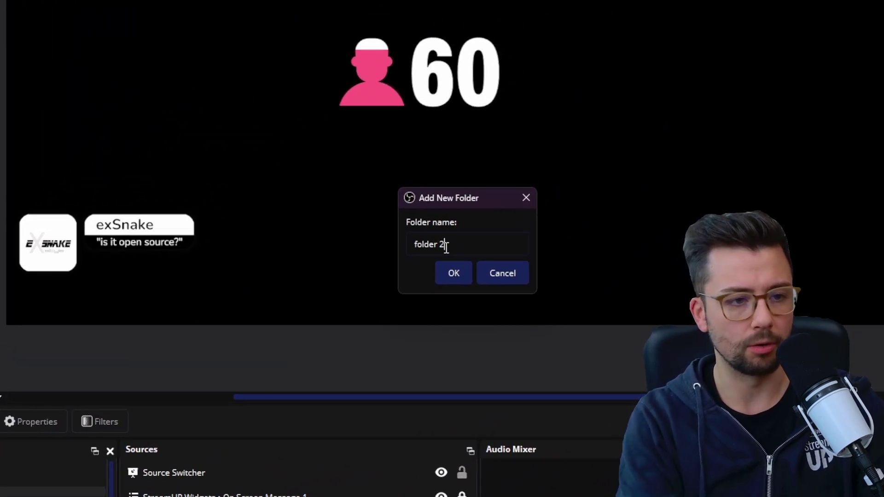
pyautogui.press('Return')
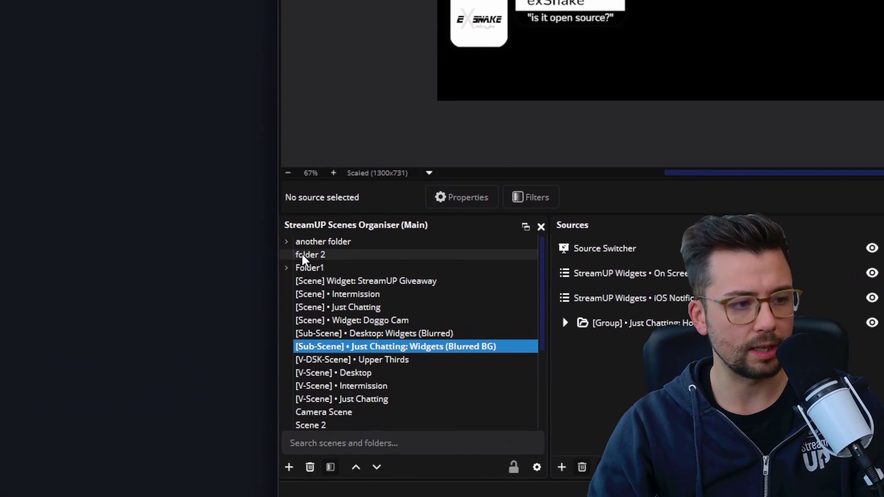
pyautogui.moveTo(301, 259); pyautogui.dragTo(291, 267)
pyautogui.click(288, 254)
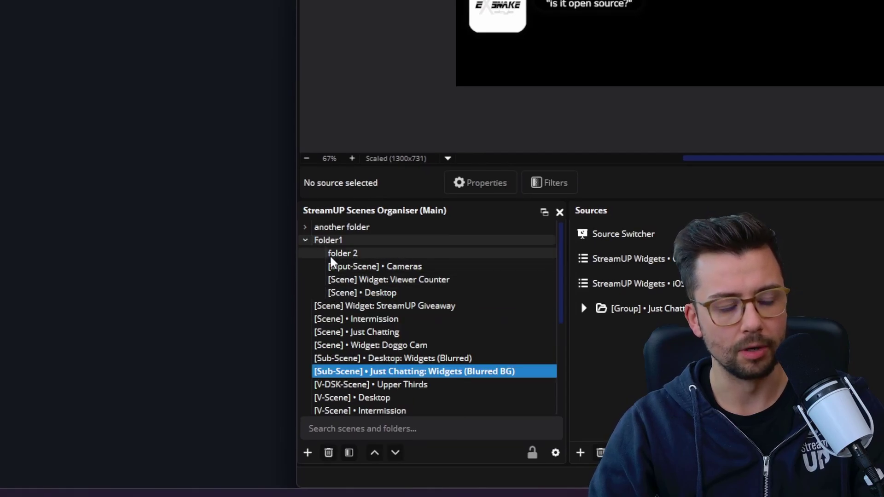
pyautogui.moveTo(360, 280); pyautogui.dragTo(341, 254)
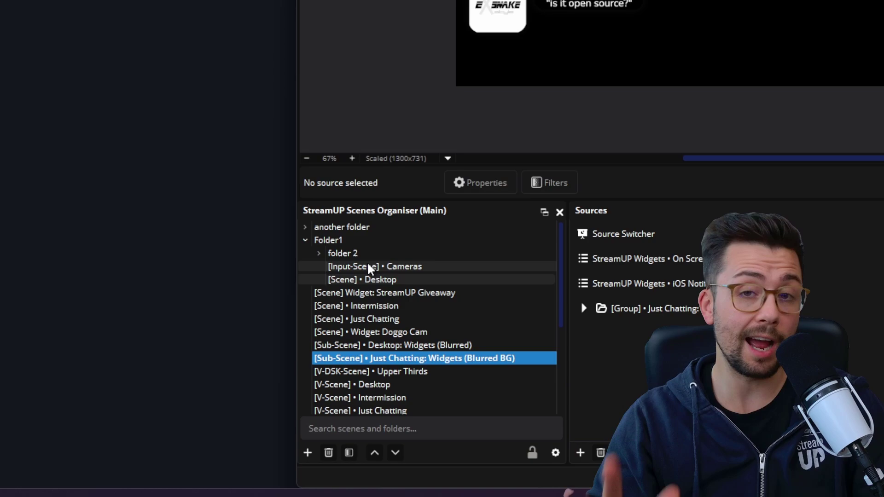
# Colour the Doggo Cam scene light blue (#55aaff).
pyautogui.rightClick(381, 332)
pyautogui.click(458, 225)
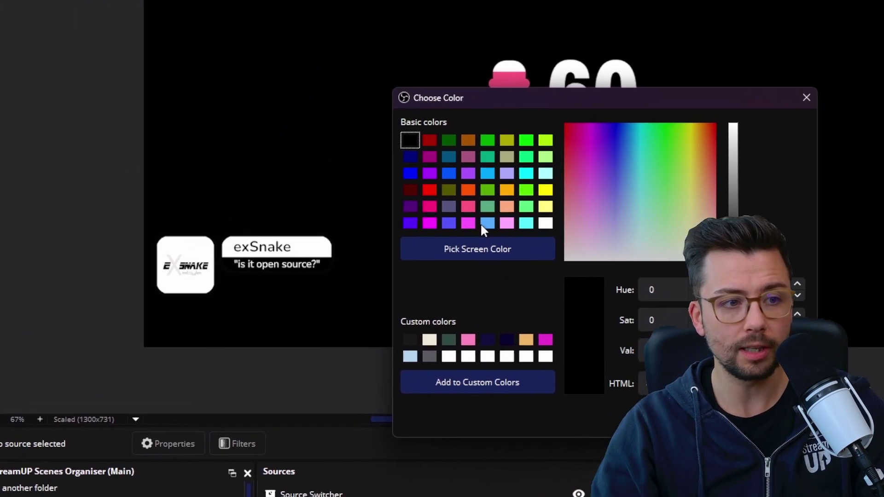
pyautogui.click(482, 225)
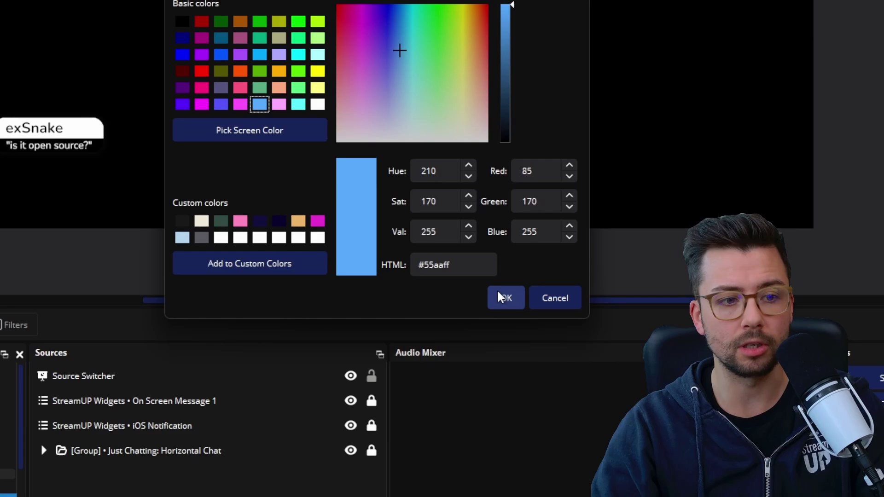
pyautogui.click(729, 416)
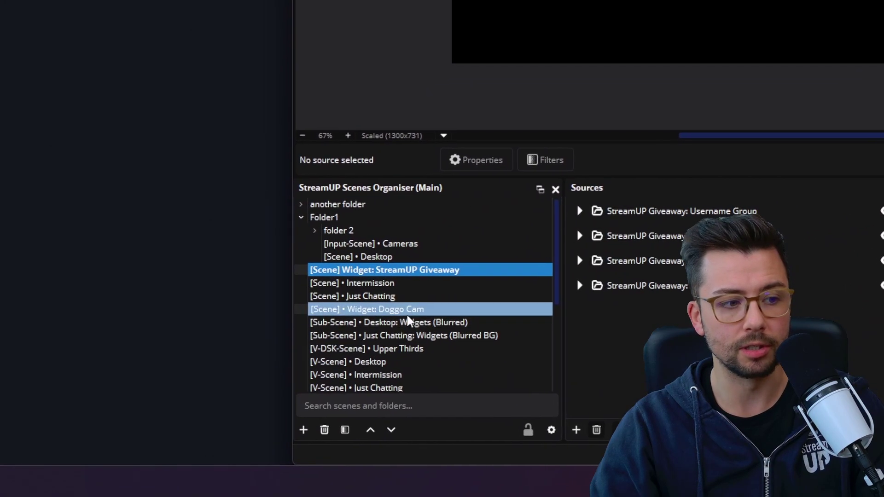
# Colour the Desktop: Widgets (Blurred) sub-scene green (#55ff00), then switch to the Intermission scene.
pyautogui.rightClick(407, 333)
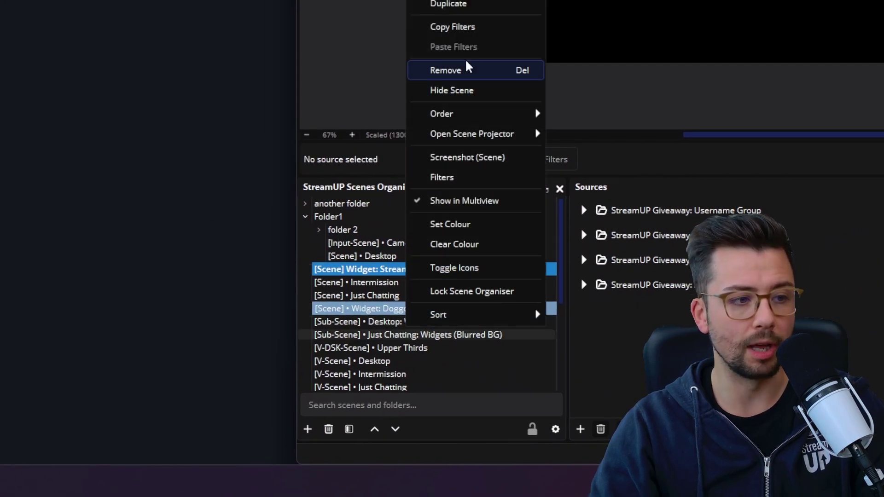
pyautogui.click(482, 230)
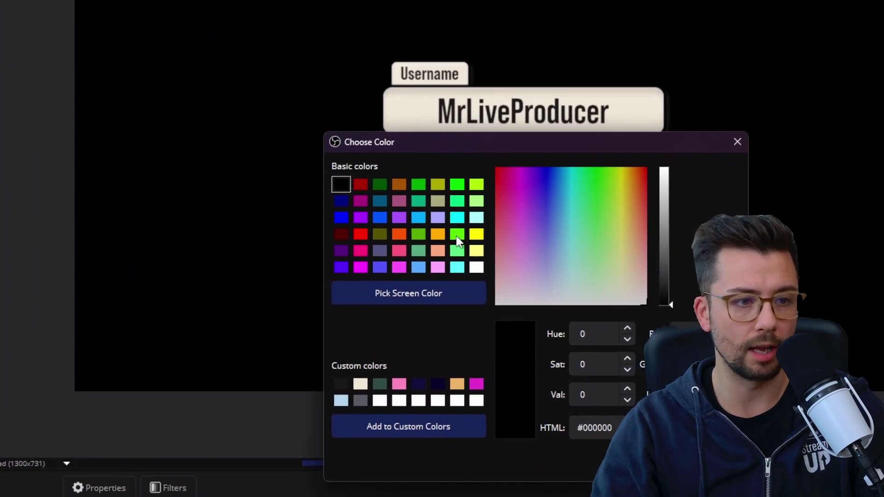
pyautogui.click(458, 234)
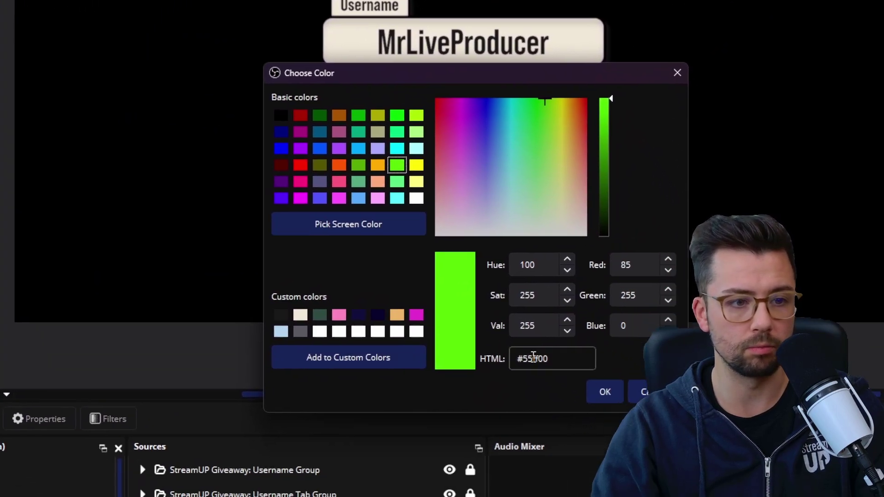
pyautogui.click(605, 391)
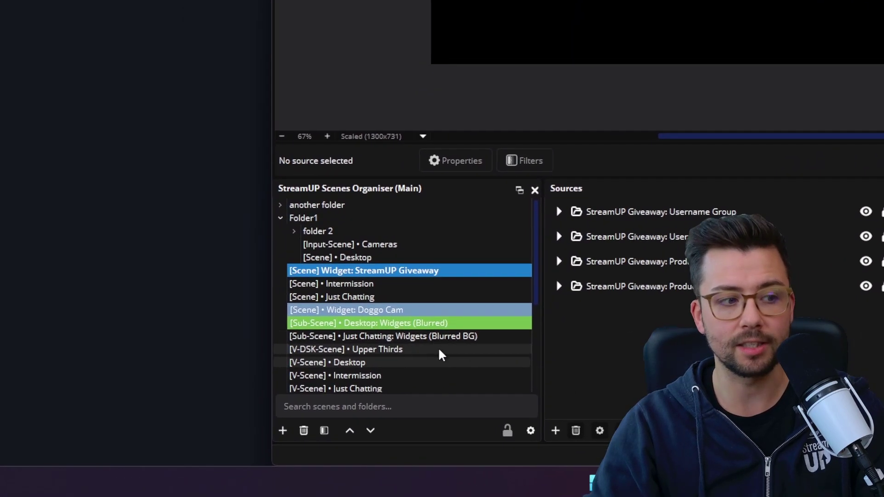
pyautogui.click(407, 283)
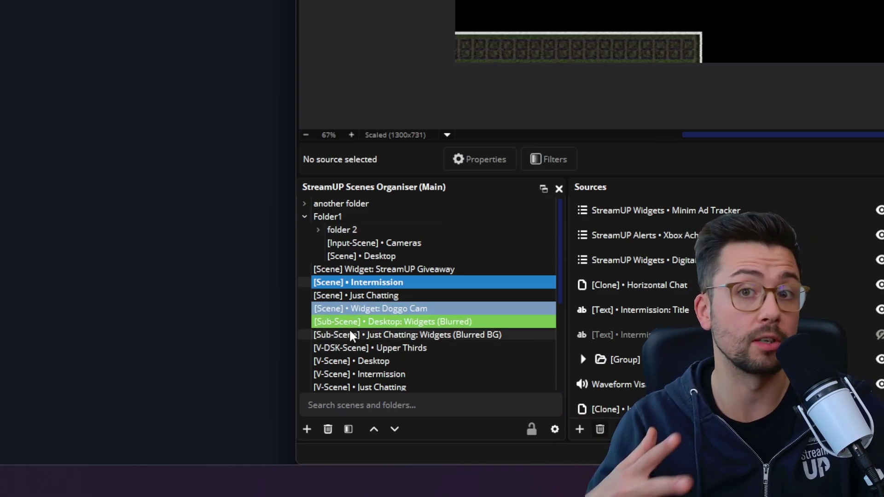
# Sort the Scenes Organiser list alphabetically, A to Z.
pyautogui.scroll(-4, 349, 329)
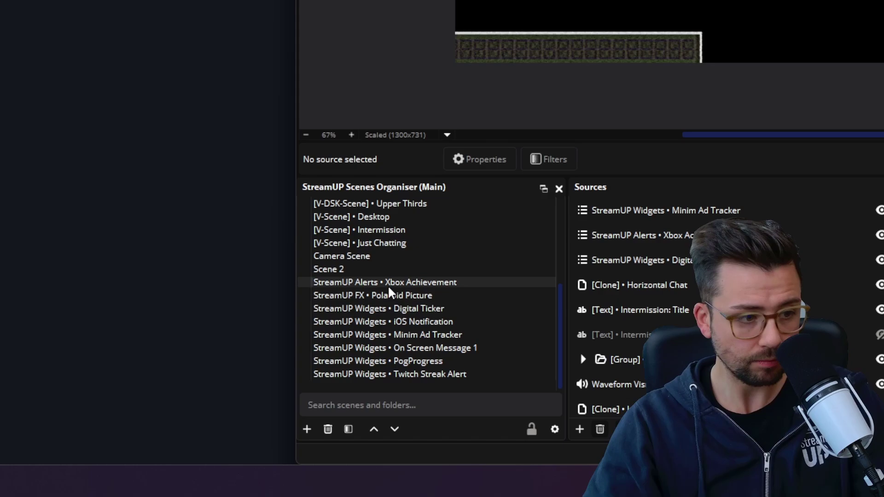
pyautogui.scroll(4, 387, 284)
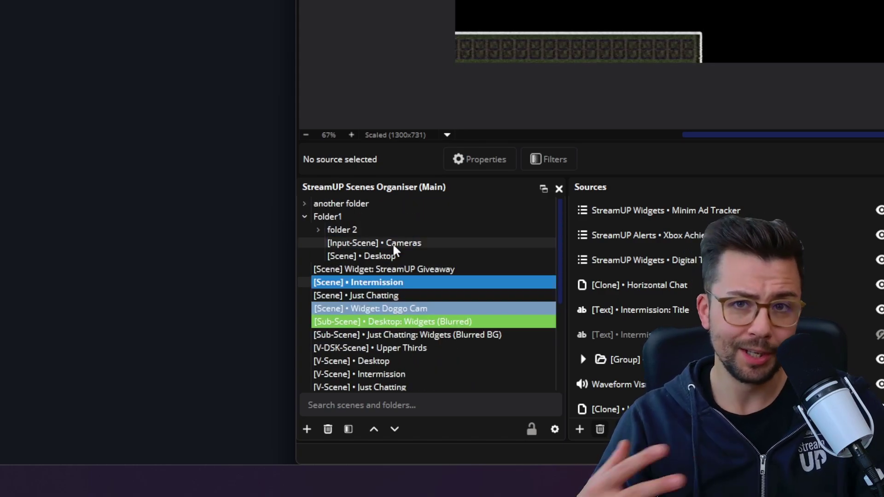
pyautogui.rightClick(405, 330)
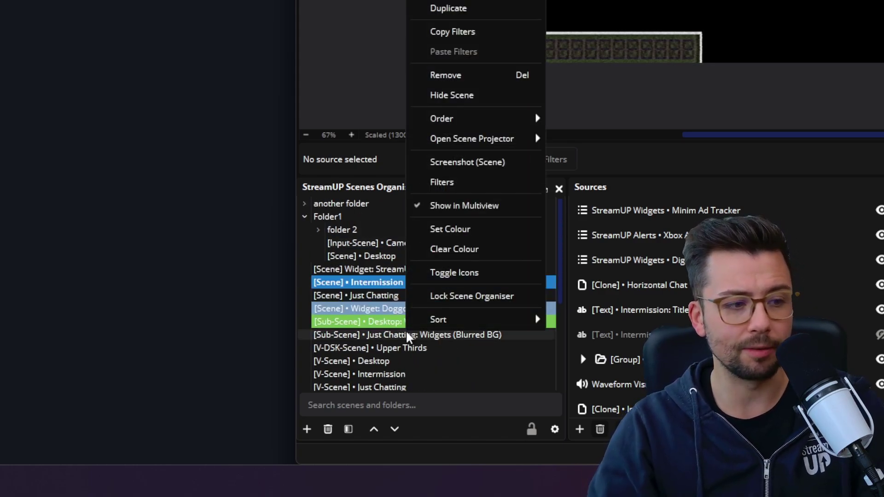
pyautogui.moveTo(457, 319)
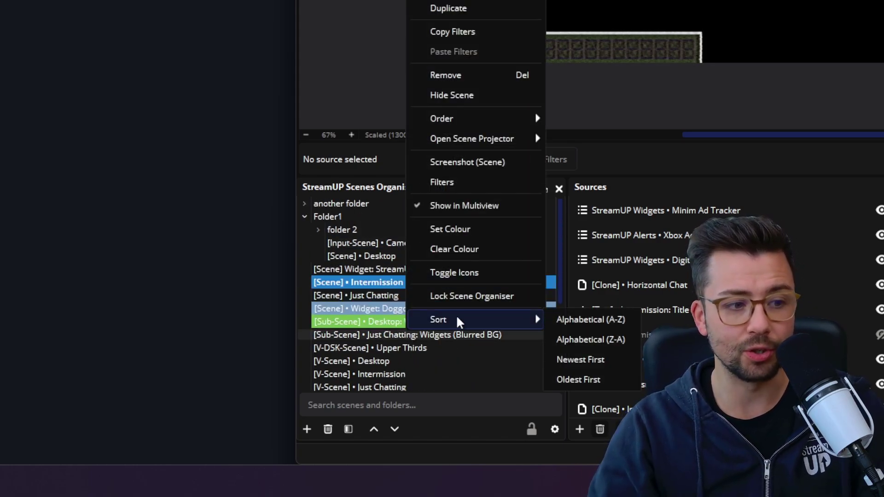
pyautogui.click(590, 321)
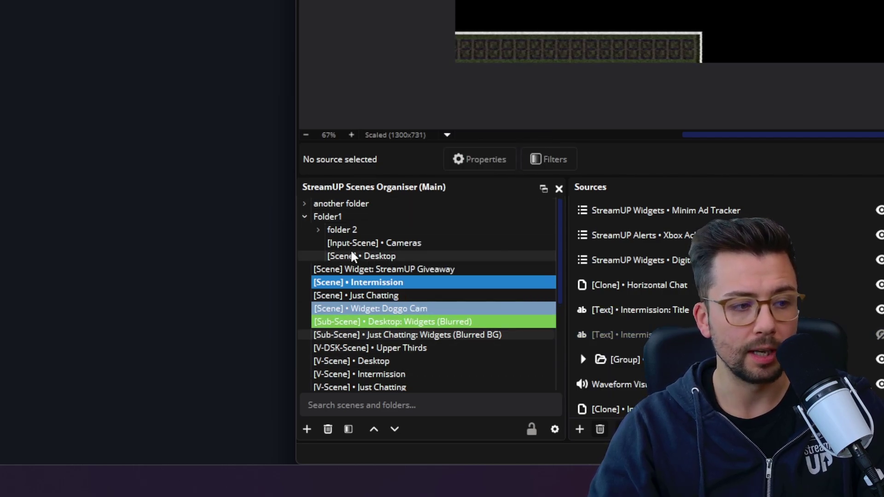
# Try dragging Polaroid Picture and On Screen Message 1 higher, then re-sort the list Z to A.
pyautogui.scroll(-4, 393, 294)
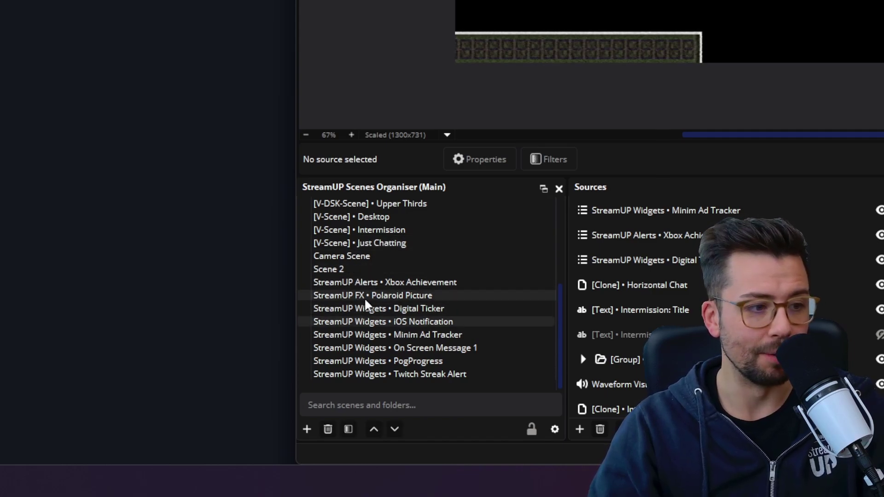
pyautogui.moveTo(390, 296); pyautogui.dragTo(423, 296)
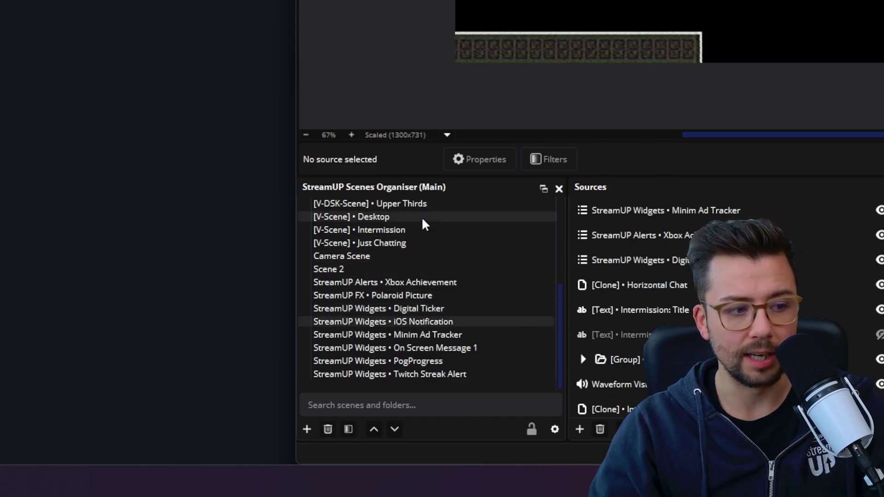
pyautogui.moveTo(430, 348); pyautogui.dragTo(432, 230)
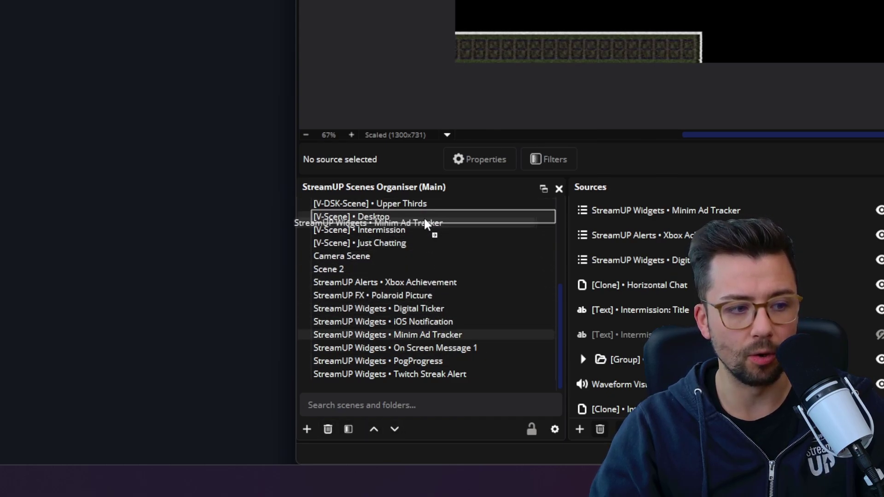
pyautogui.rightClick(423, 307)
pyautogui.moveTo(525, 299)
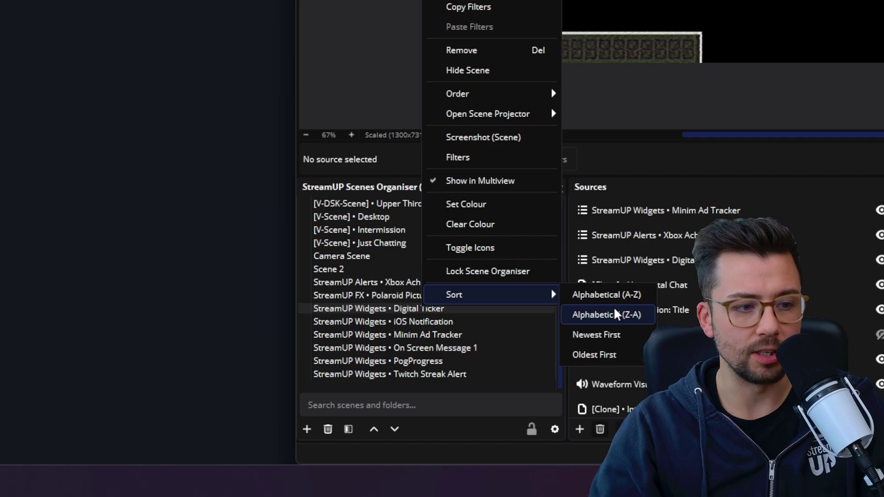
pyautogui.click(596, 312)
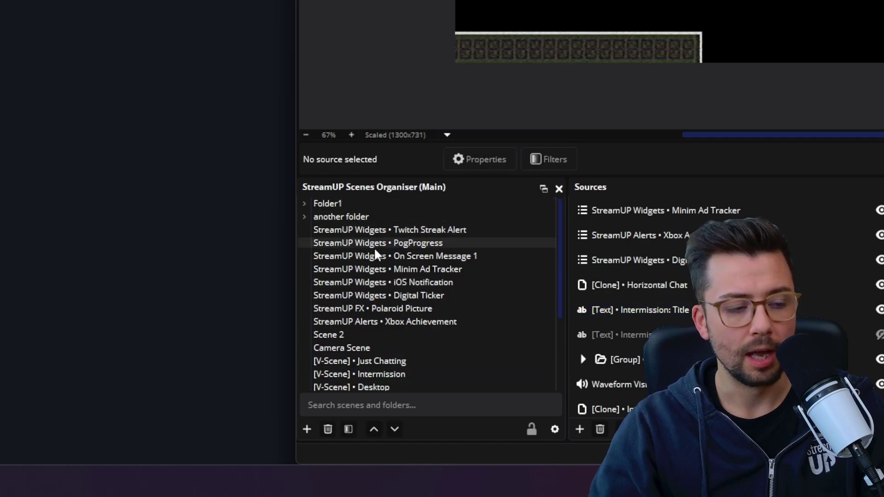
pyautogui.scroll(-3, 373, 250)
pyautogui.scroll(4, 374, 358)
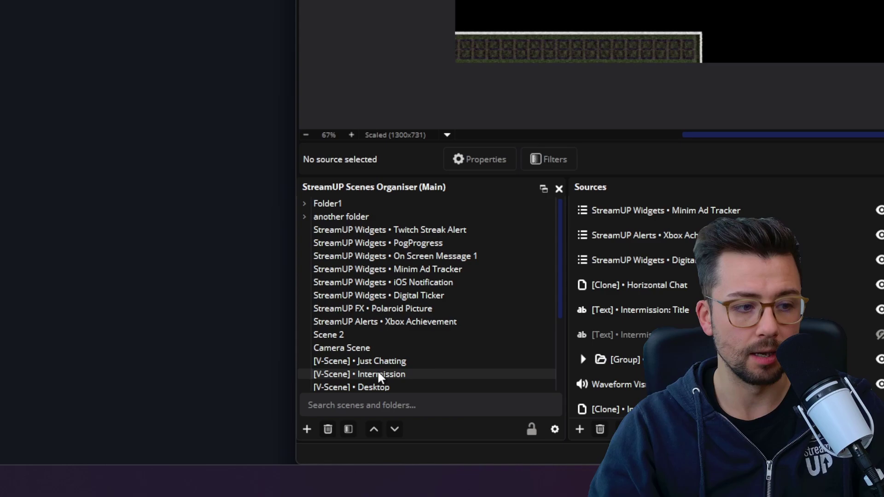
# Enable scene and folder icons and set scene switching to double click, tested on On Screen Message 1.
pyautogui.click(555, 429)
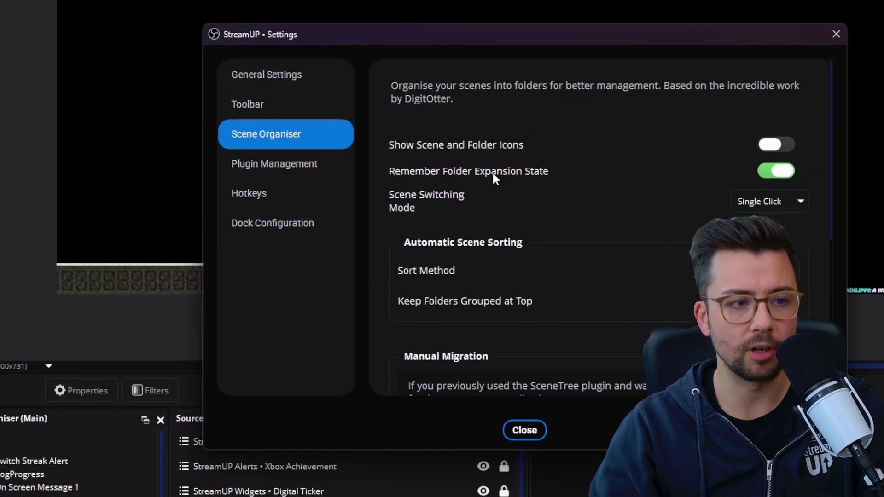
pyautogui.click(776, 145)
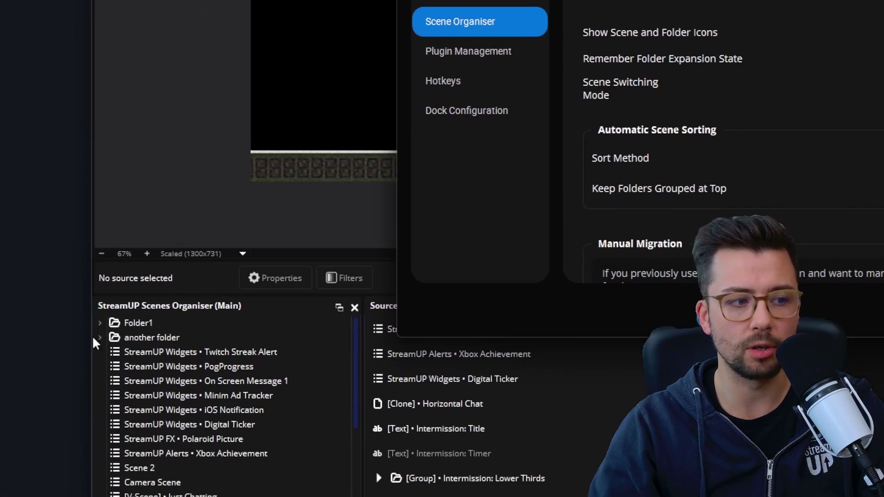
pyautogui.click(99, 338)
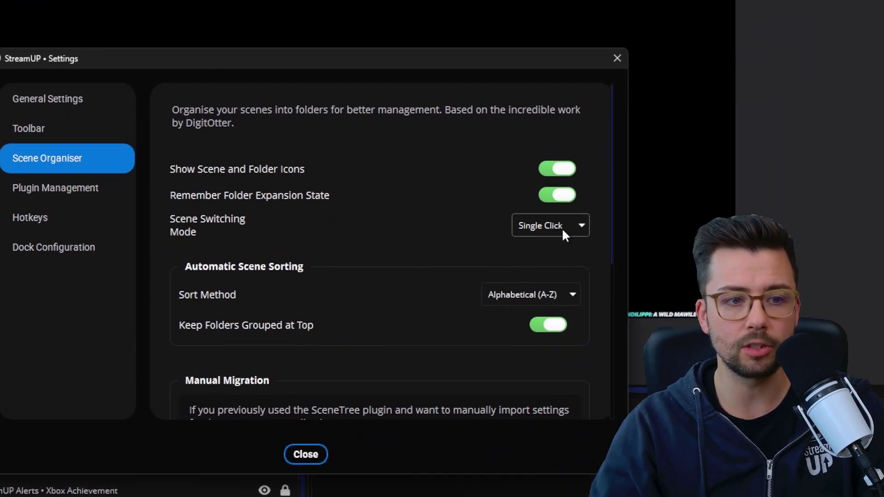
pyautogui.click(561, 227)
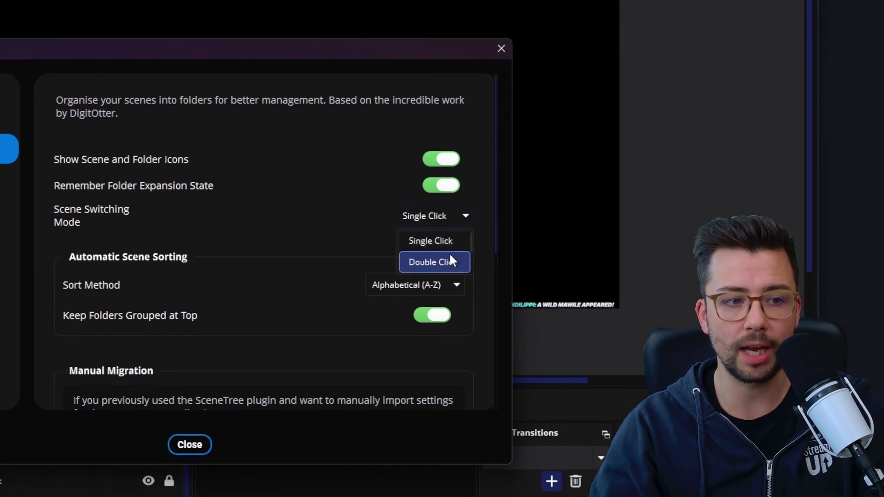
pyautogui.click(459, 280)
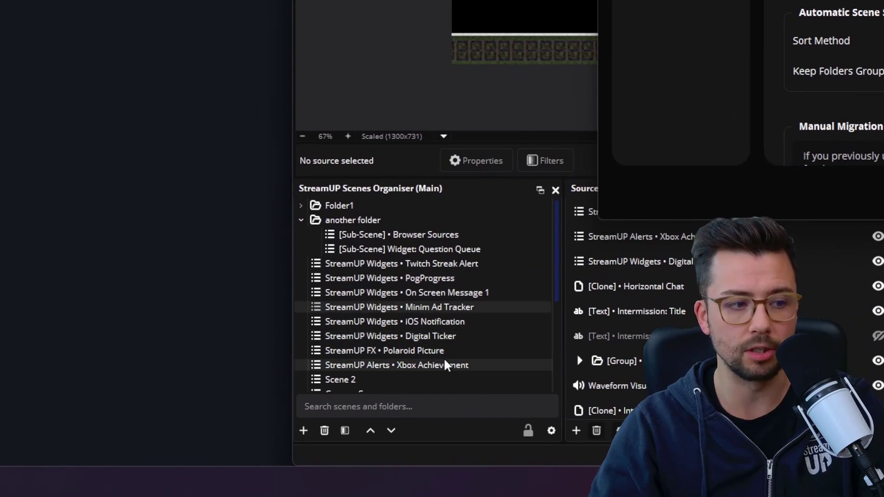
pyautogui.doubleClick(442, 292)
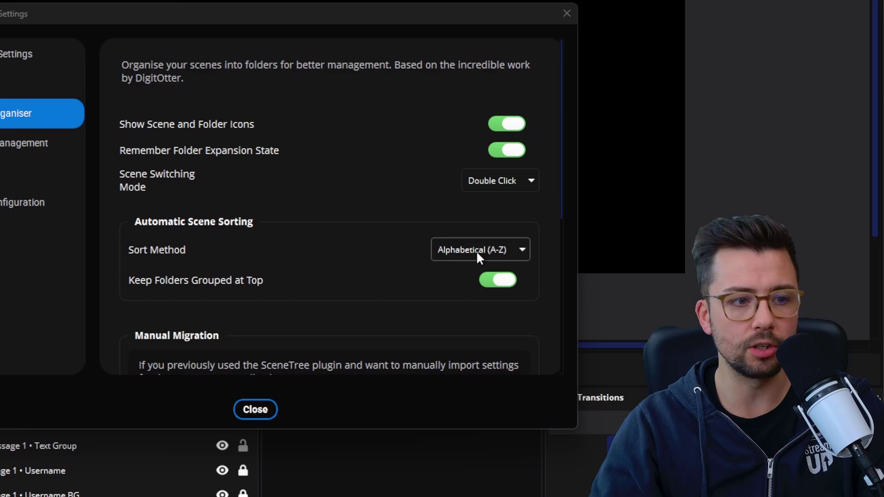
# Review the sort method setting and turn off Keep Folders Grouped at Top.
pyautogui.click(572, 252)
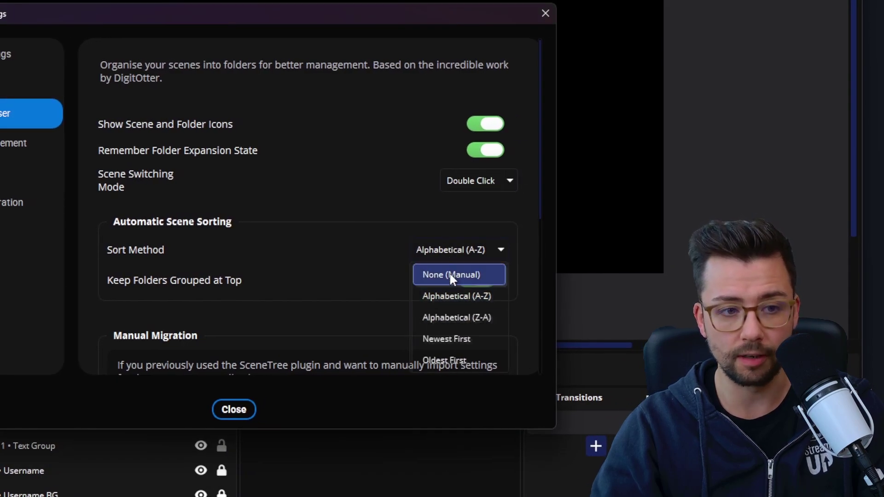
pyautogui.click(455, 316)
pyautogui.click(444, 249)
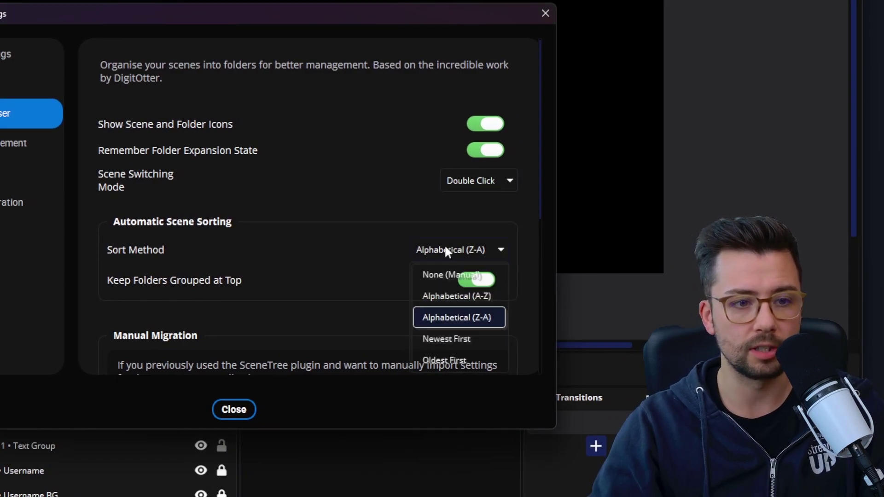
pyautogui.press('Escape')
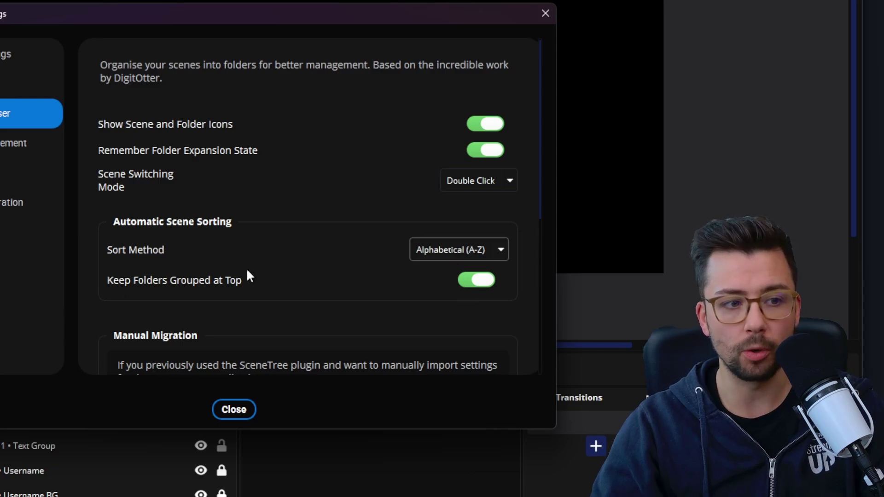
pyautogui.click(467, 289)
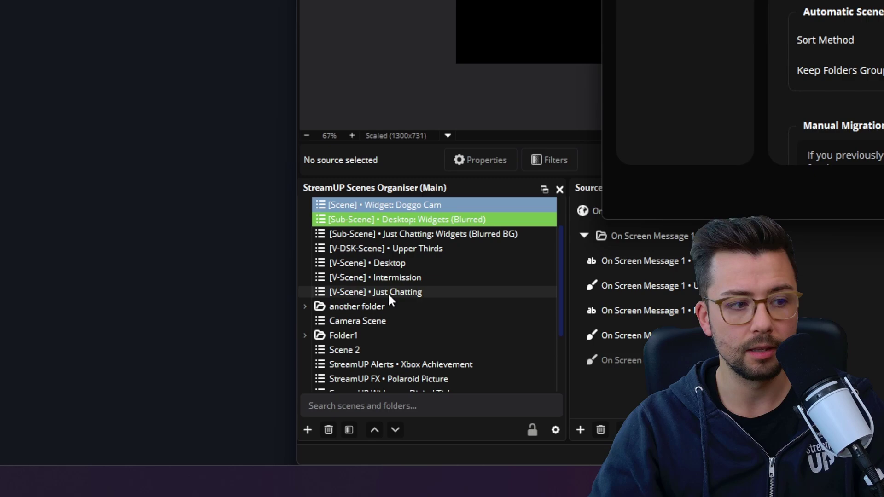
# Add an 'ayaya' folder and a new scene named 'ayaya 2' to the organiser.
pyautogui.click(307, 430)
pyautogui.click(338, 390)
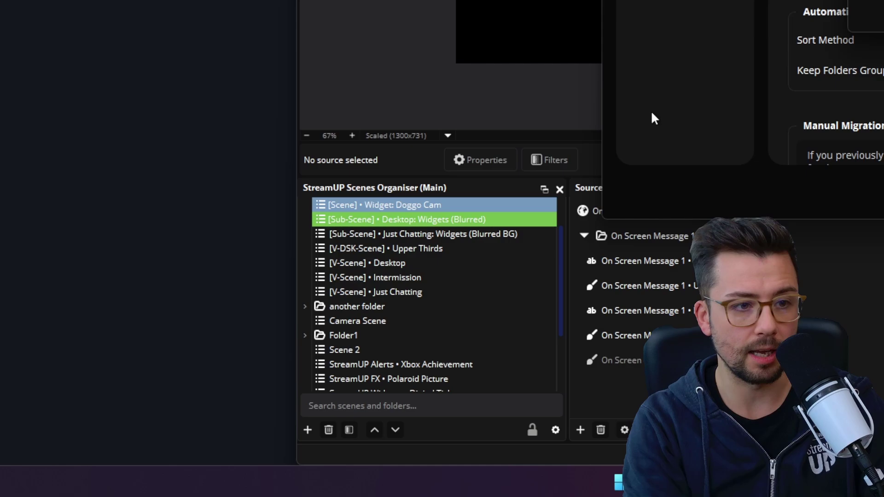
pyautogui.scroll(1, 431, 286)
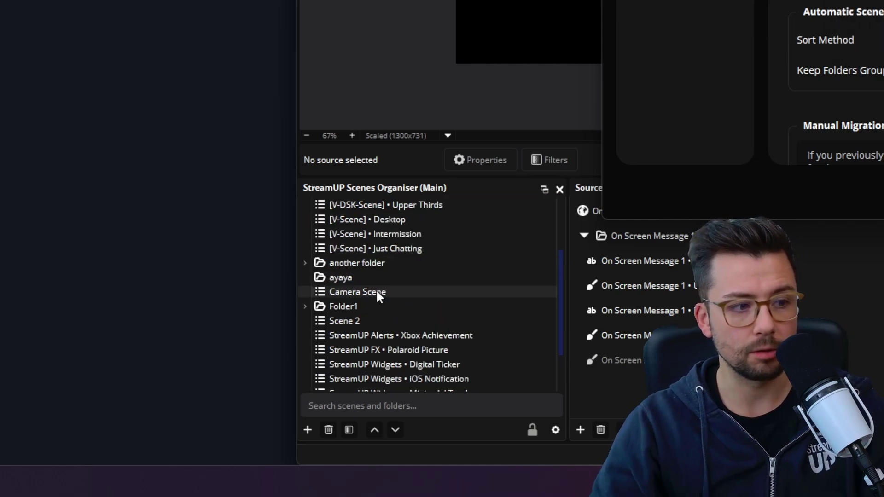
pyautogui.click(313, 430)
pyautogui.click(327, 414)
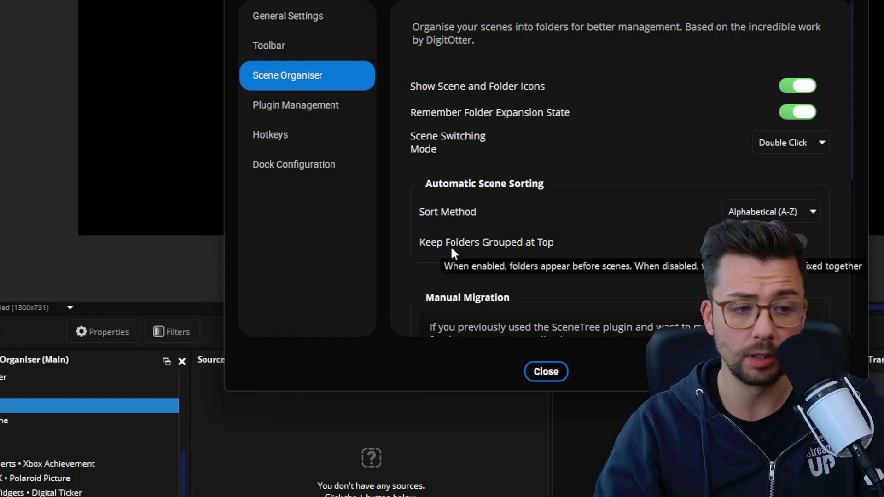
# Review the rest of the Scene Organiser settings page, then close StreamUP Settings.
pyautogui.scroll(-3, 451, 247)
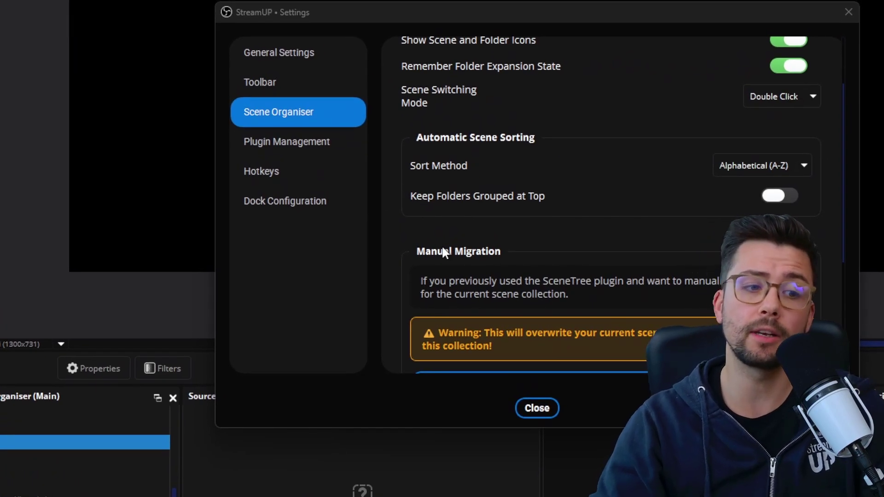
pyautogui.scroll(-2, 443, 248)
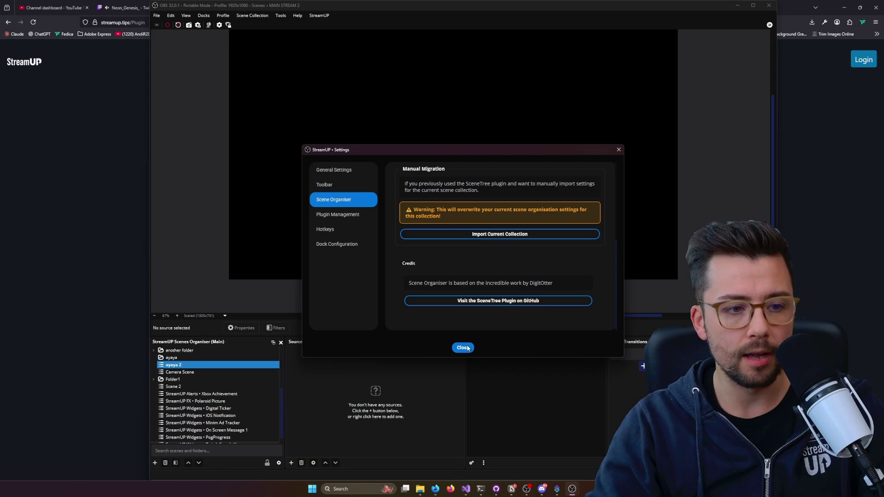
pyautogui.scroll(5, 486, 259)
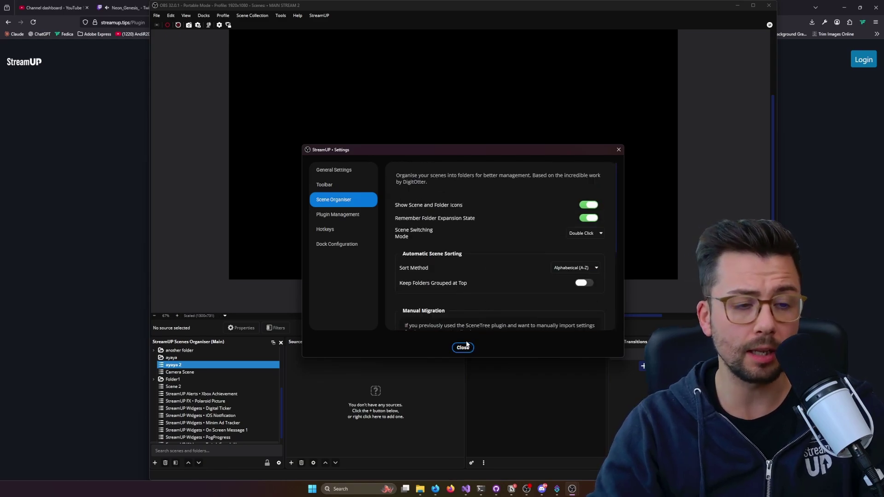
pyautogui.click(463, 347)
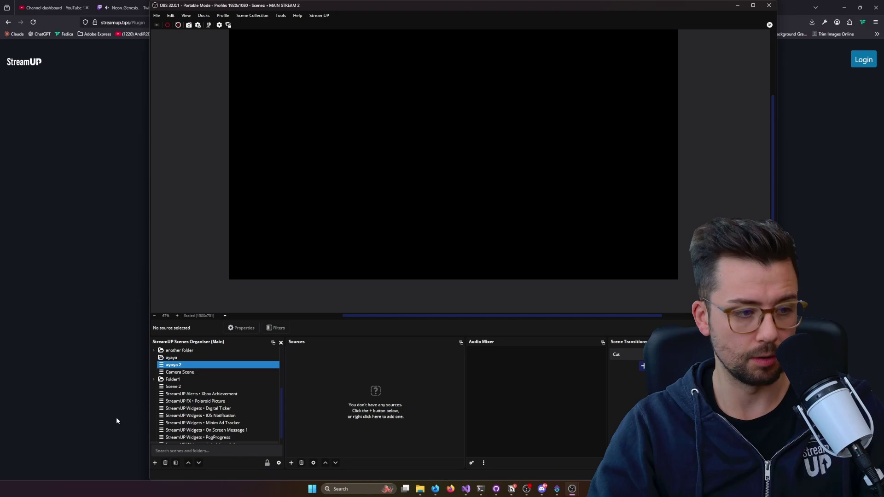
pyautogui.rightClick(205, 418)
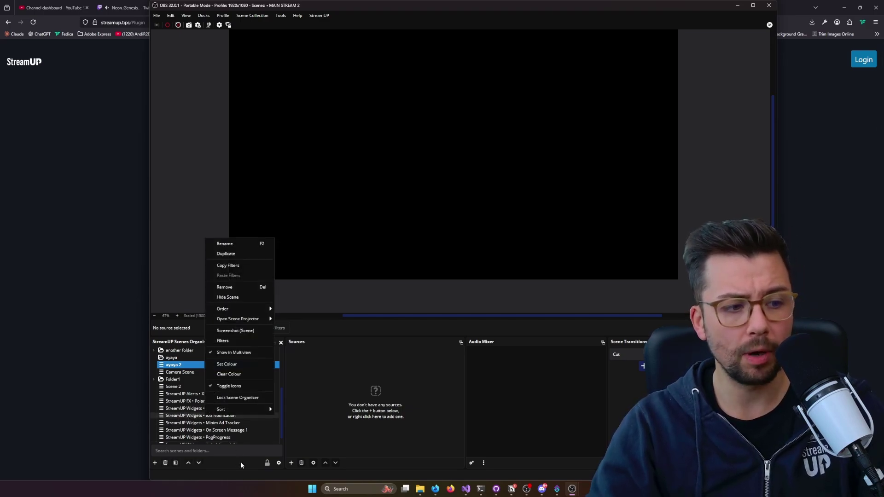
pyautogui.click(263, 463)
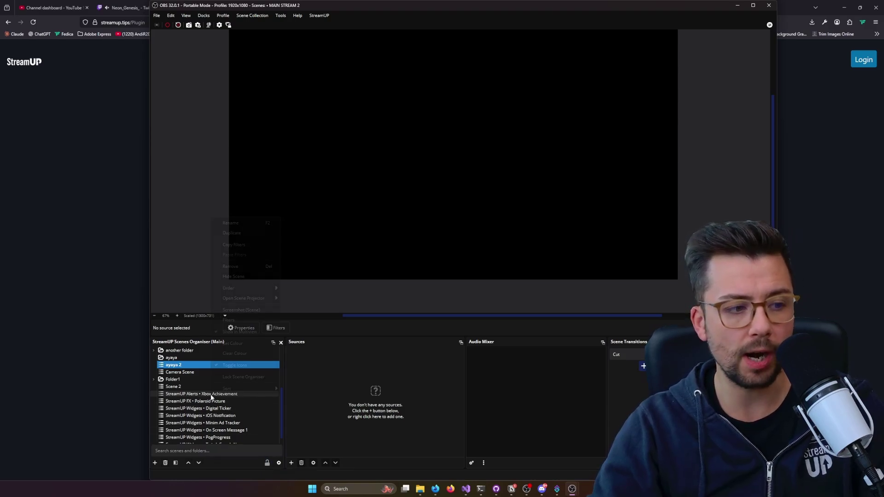
pyautogui.rightClick(213, 397)
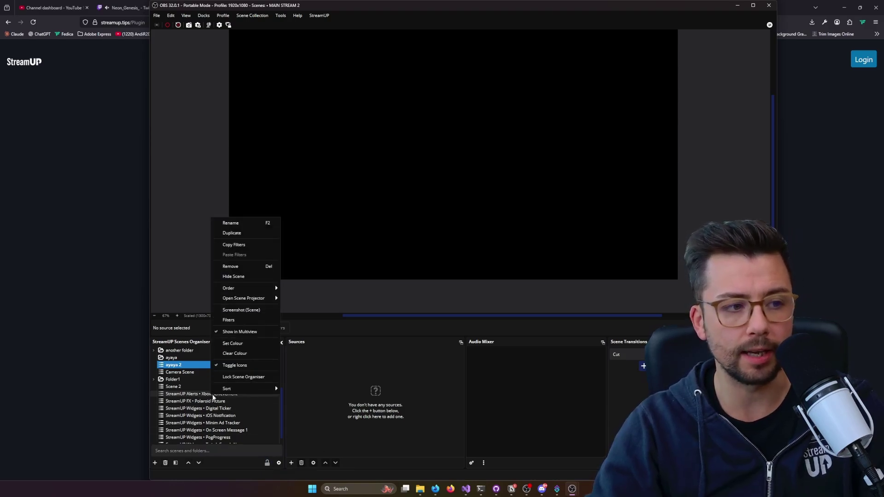
pyautogui.click(239, 277)
pyautogui.rightClick(220, 403)
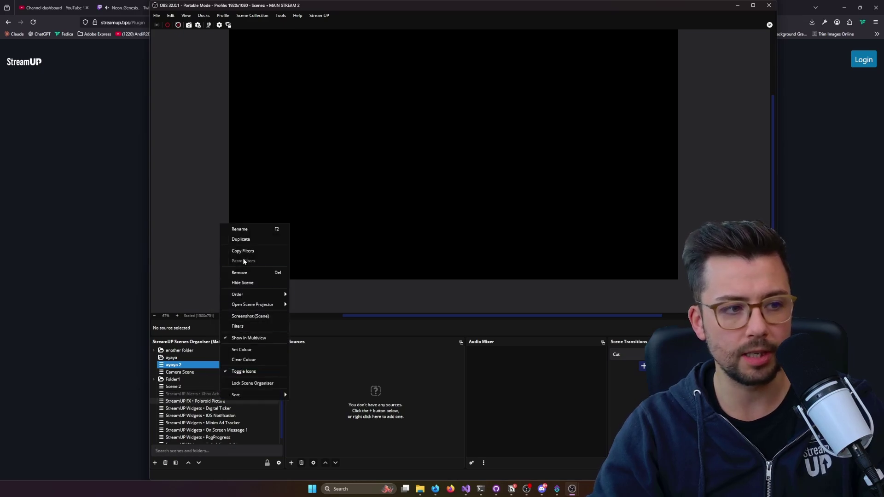
pyautogui.click(248, 287)
pyautogui.rightClick(219, 410)
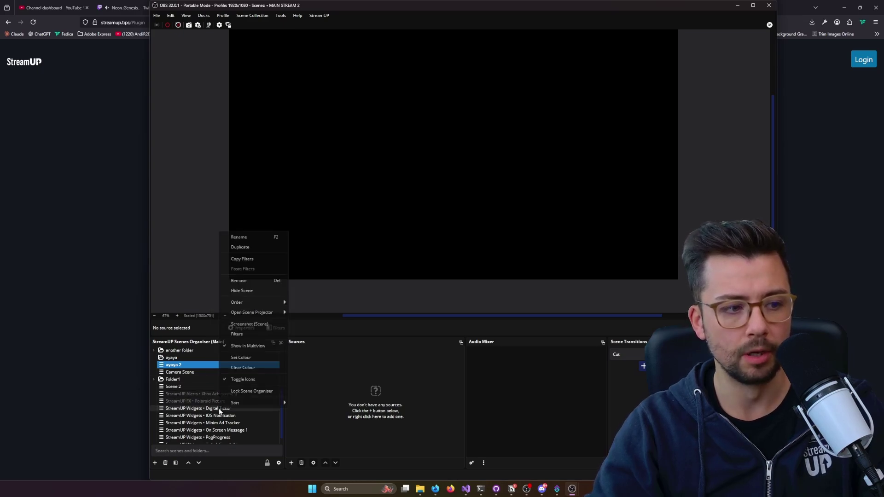
pyautogui.click(241, 292)
pyautogui.click(266, 463)
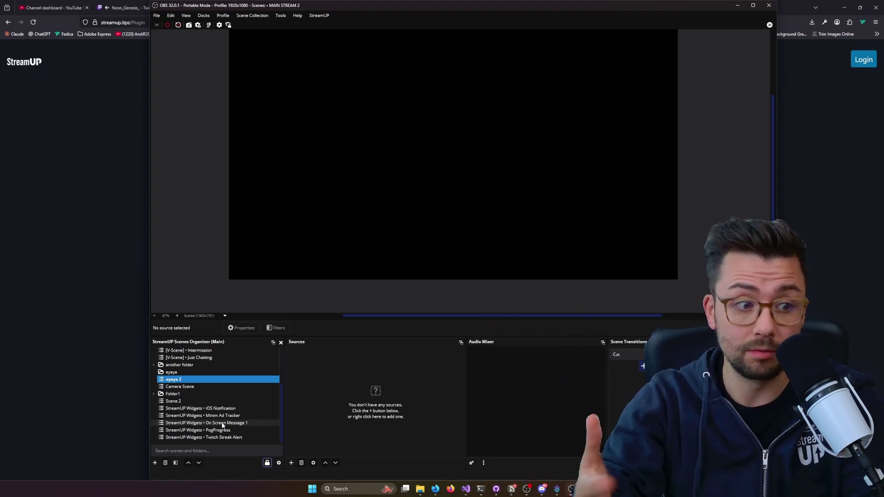
pyautogui.click(267, 463)
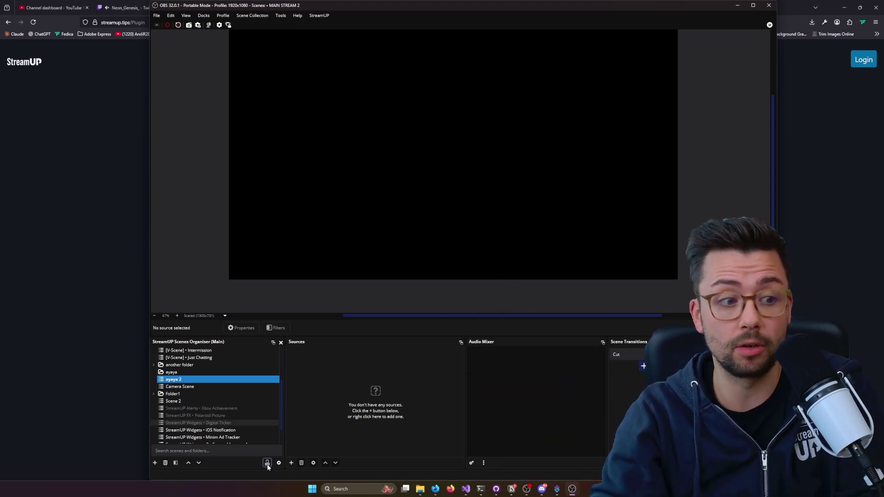
pyautogui.rightClick(219, 416)
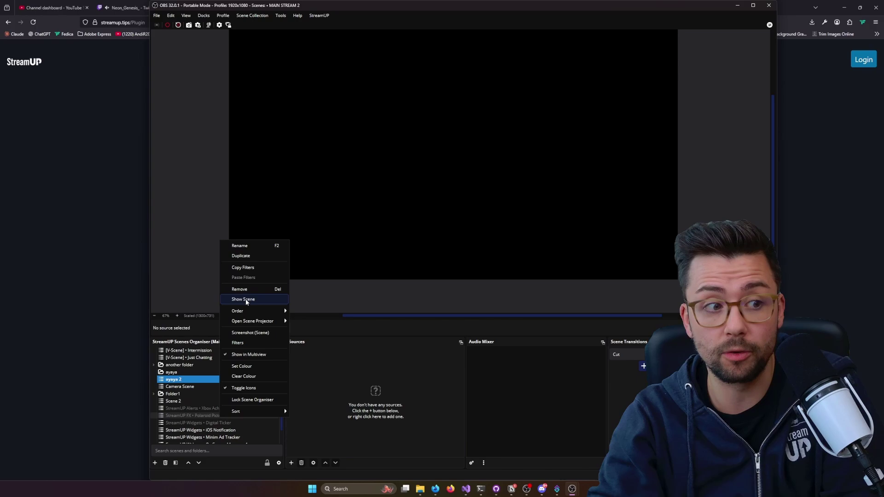
pyautogui.click(244, 299)
pyautogui.rightClick(221, 408)
pyautogui.click(249, 291)
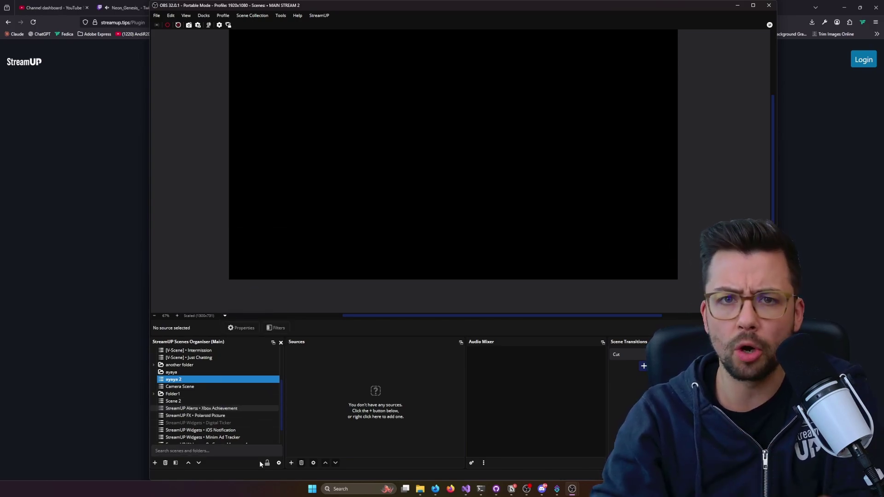
pyautogui.rightClick(205, 422)
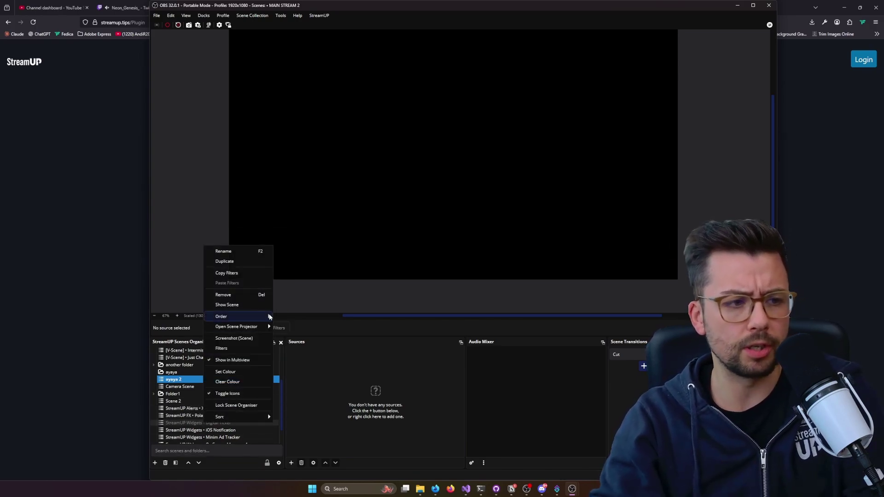
pyautogui.click(255, 306)
pyautogui.scroll(-1, 238, 416)
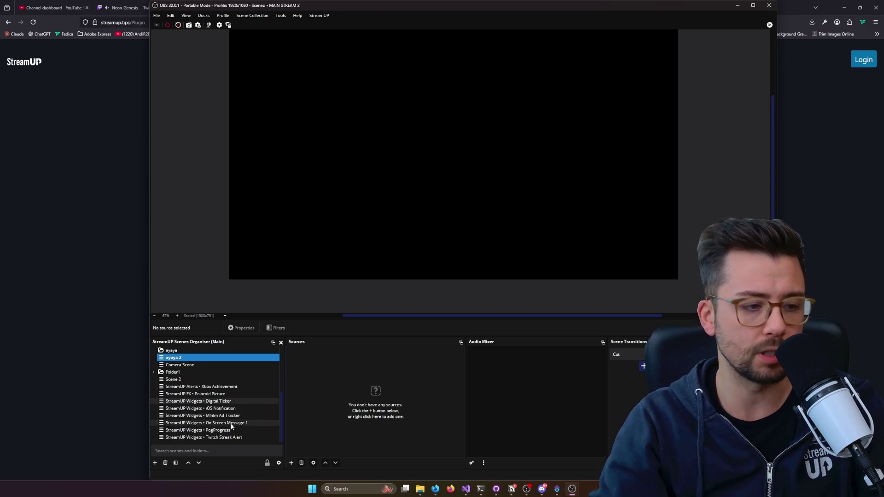
# Search the organiser for 'aya', then replace it with 'just' to show only Just Chatting scenes.
pyautogui.click(219, 449)
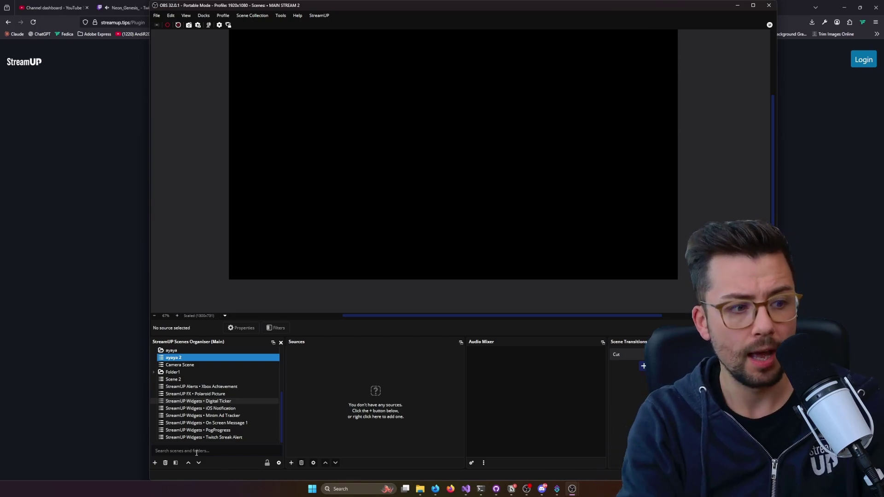
pyautogui.write('a')
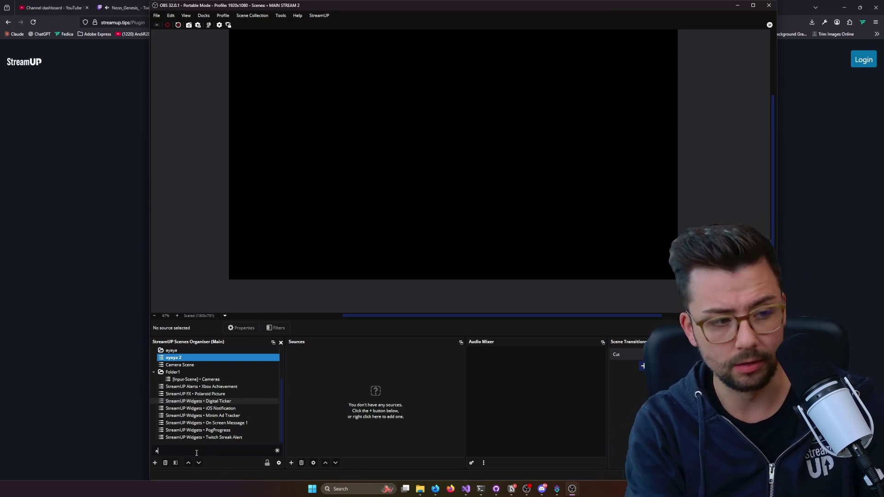
pyautogui.write('ya')
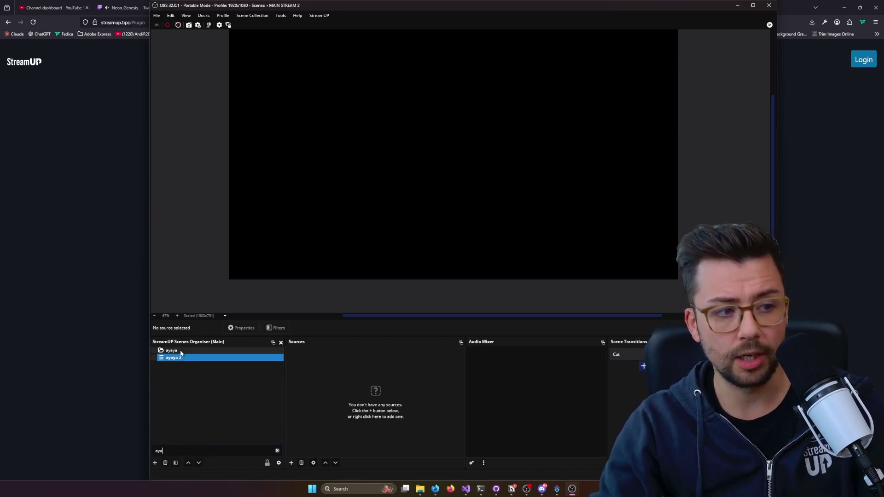
pyautogui.click(178, 358)
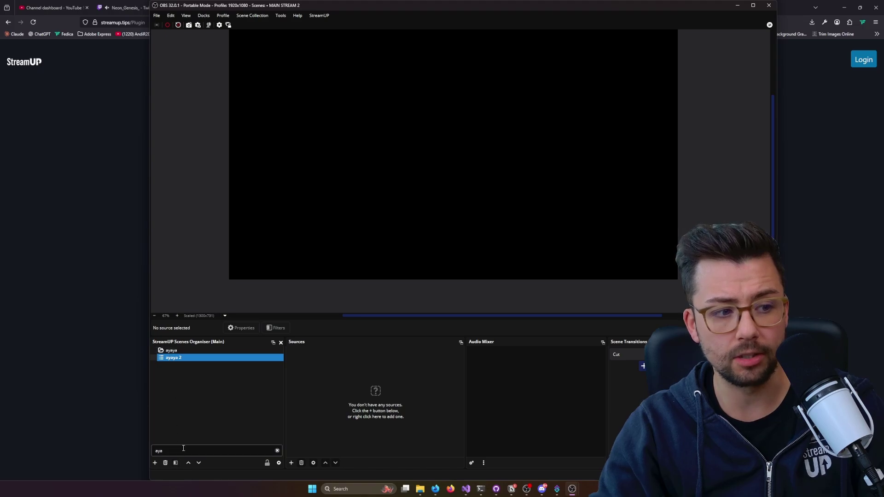
pyautogui.press('BackSpace')
pyautogui.press('BackSpace')
pyautogui.press('BackSpace')
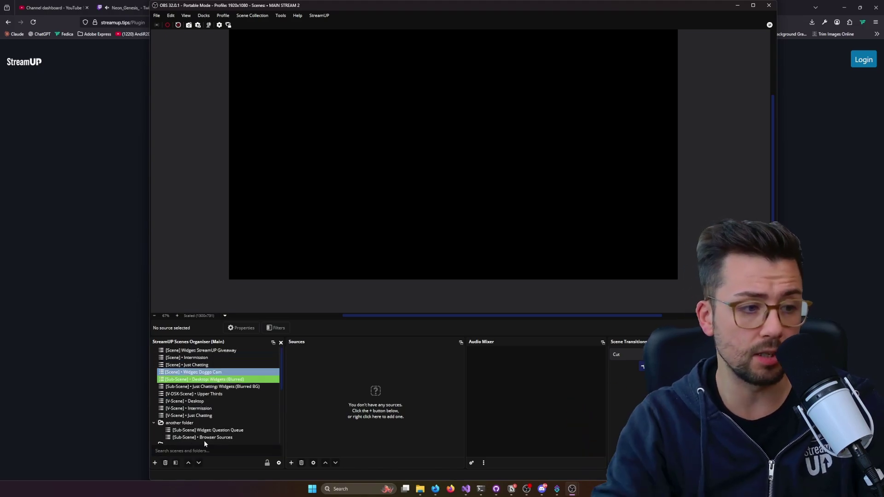
pyautogui.write('just')
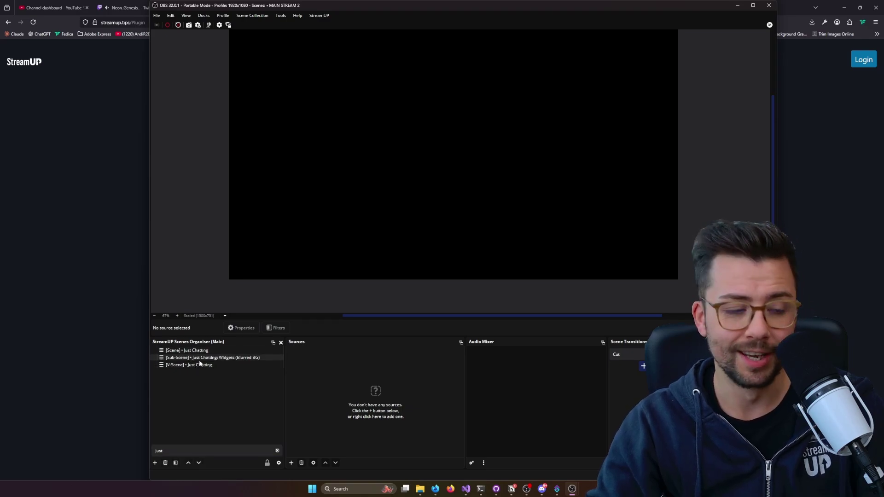
# Open and close the Just Chatting Widgets sub-scene's filters window and options menu.
pyautogui.click(177, 463)
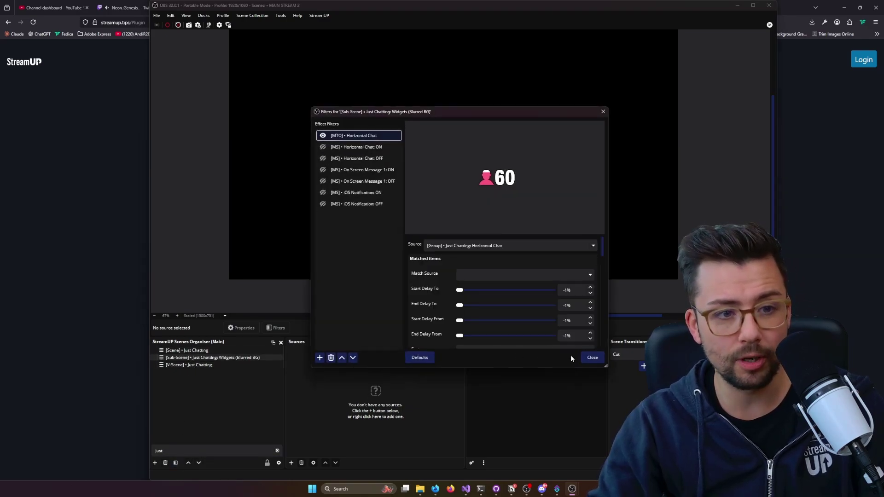
pyautogui.click(593, 357)
pyautogui.rightClick(252, 358)
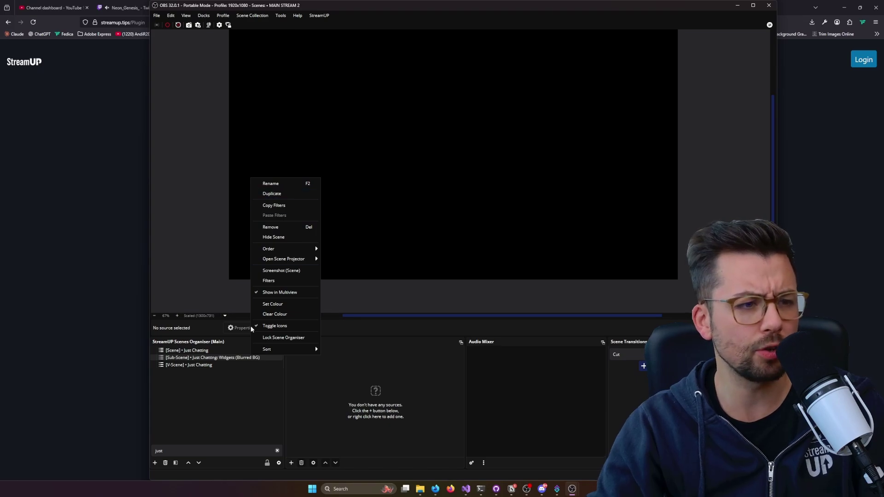
pyautogui.click(237, 396)
# Dismiss the scene list options menu and clear the 'just' search filter.
pyautogui.rightClick(237, 390)
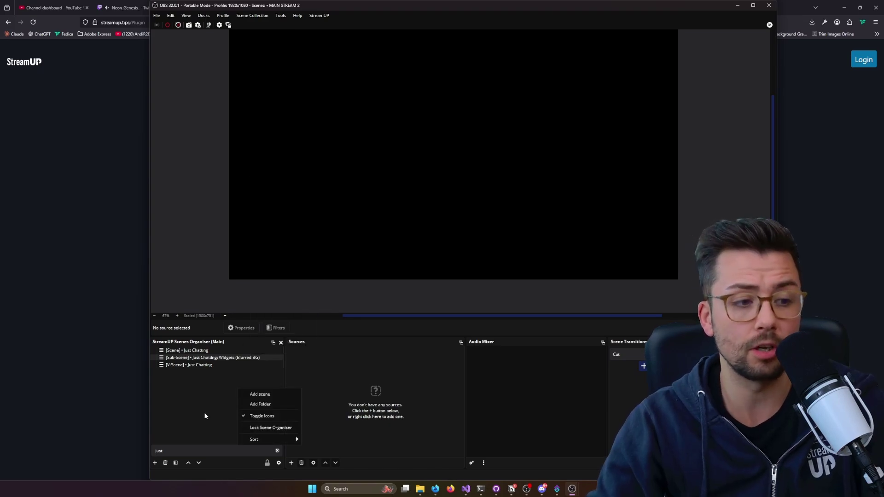
pyautogui.moveTo(277, 438)
pyautogui.click(197, 441)
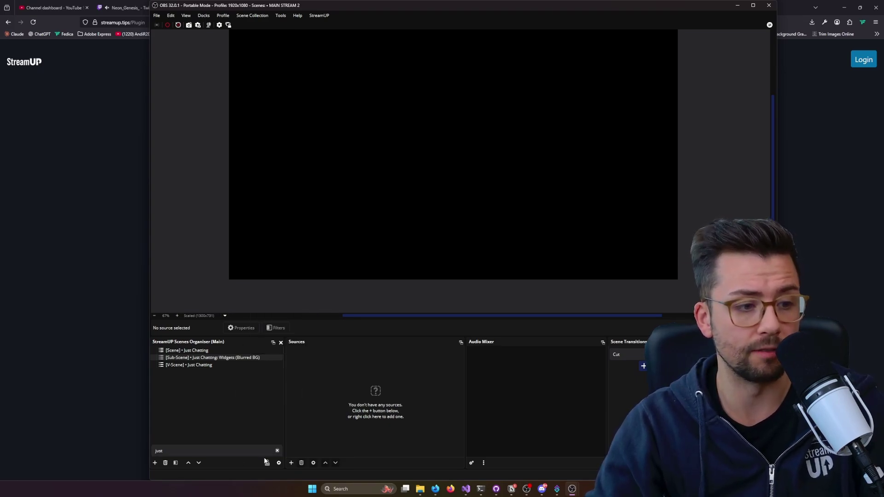
pyautogui.click(277, 451)
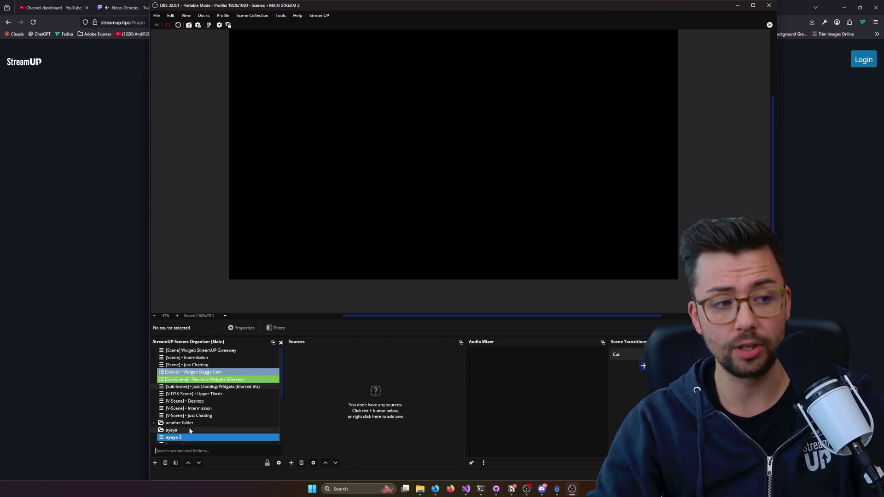